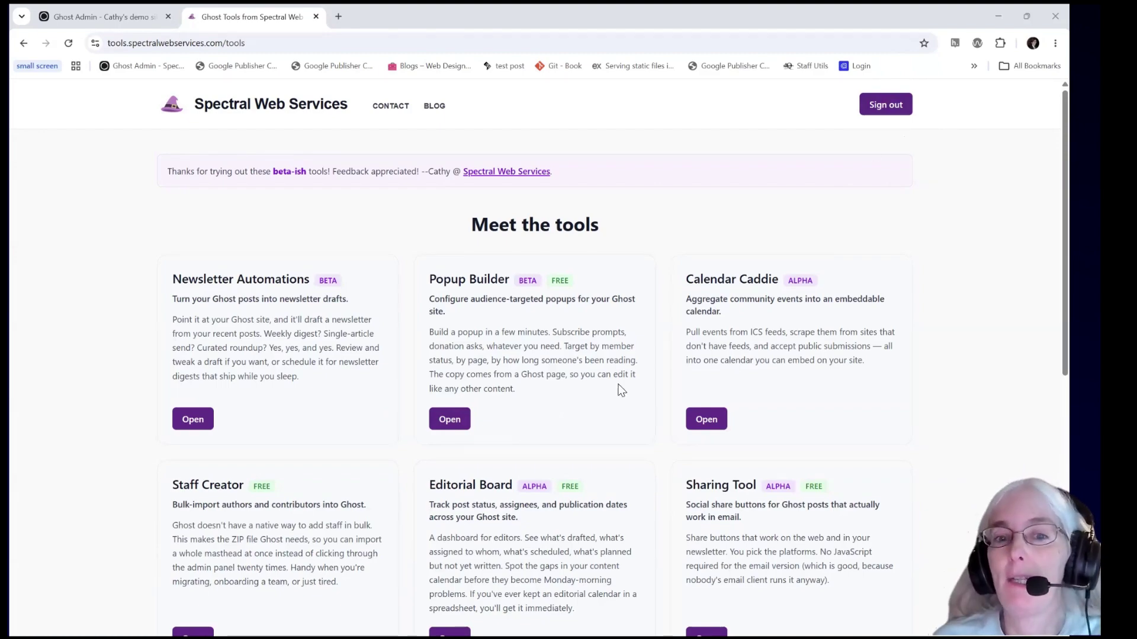
- Open the Popup Builder, reset its configuration, and save the cleared settings
left_click(453, 421)
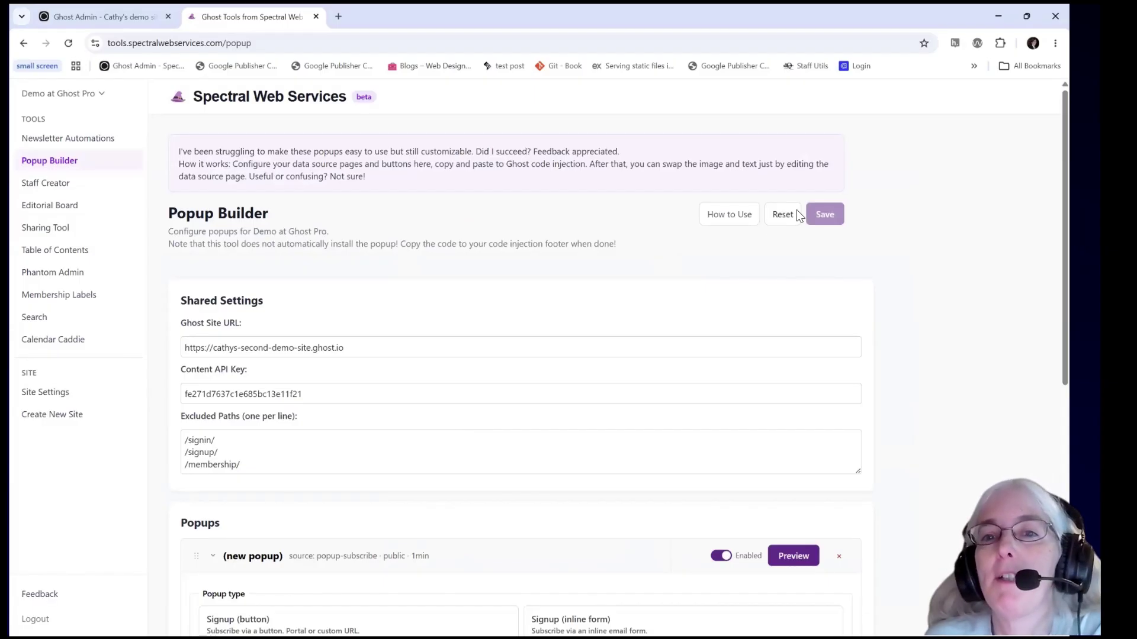
left_click(771, 216)
left_click(592, 138)
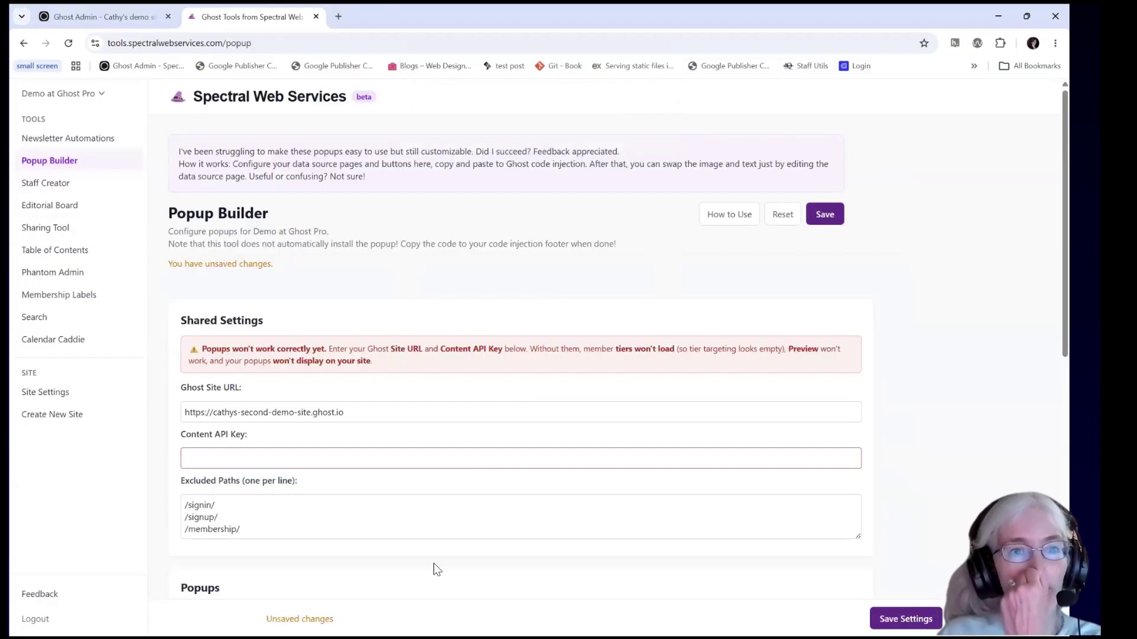
left_click(832, 214)
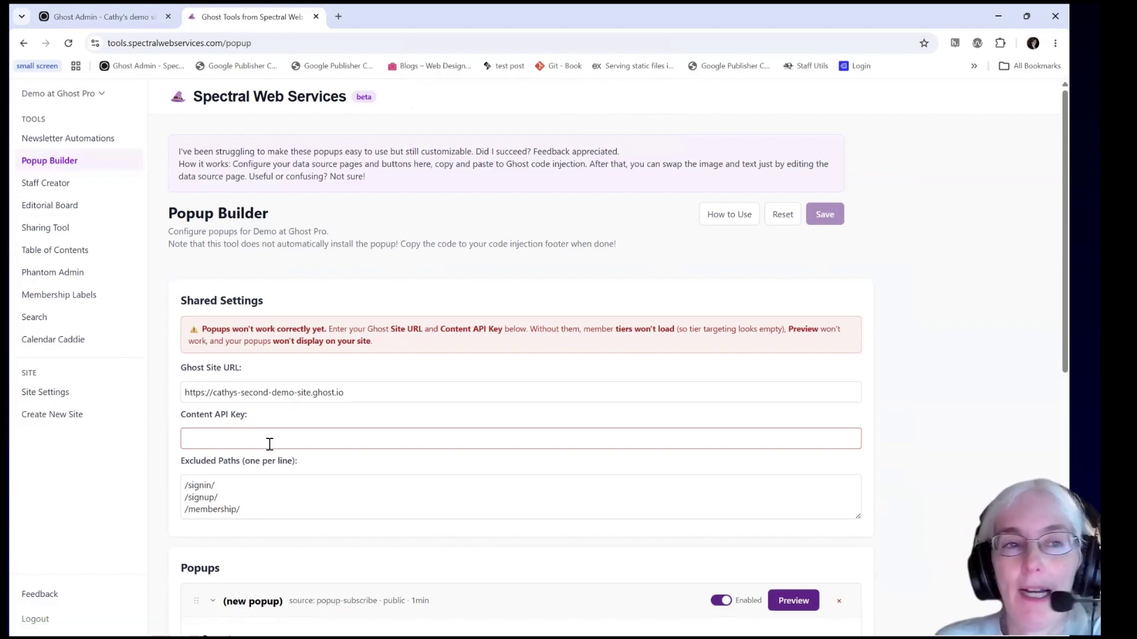
- Switch to Ghost Admin and copy the Content API key from the site's built-in Content API integration
left_click(108, 18)
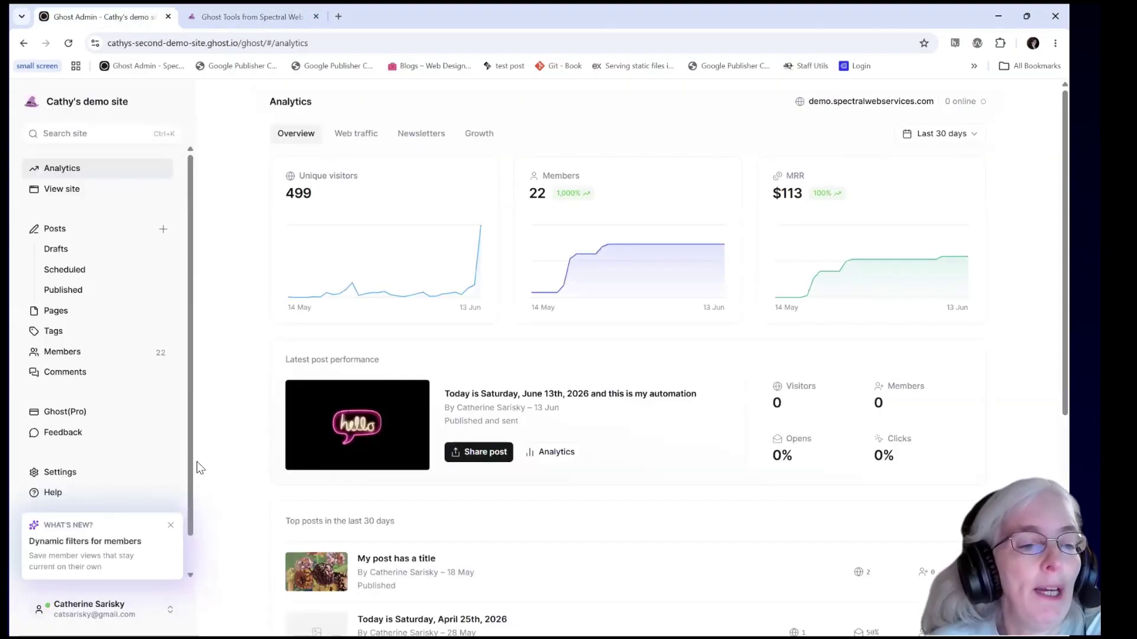
left_click(81, 473)
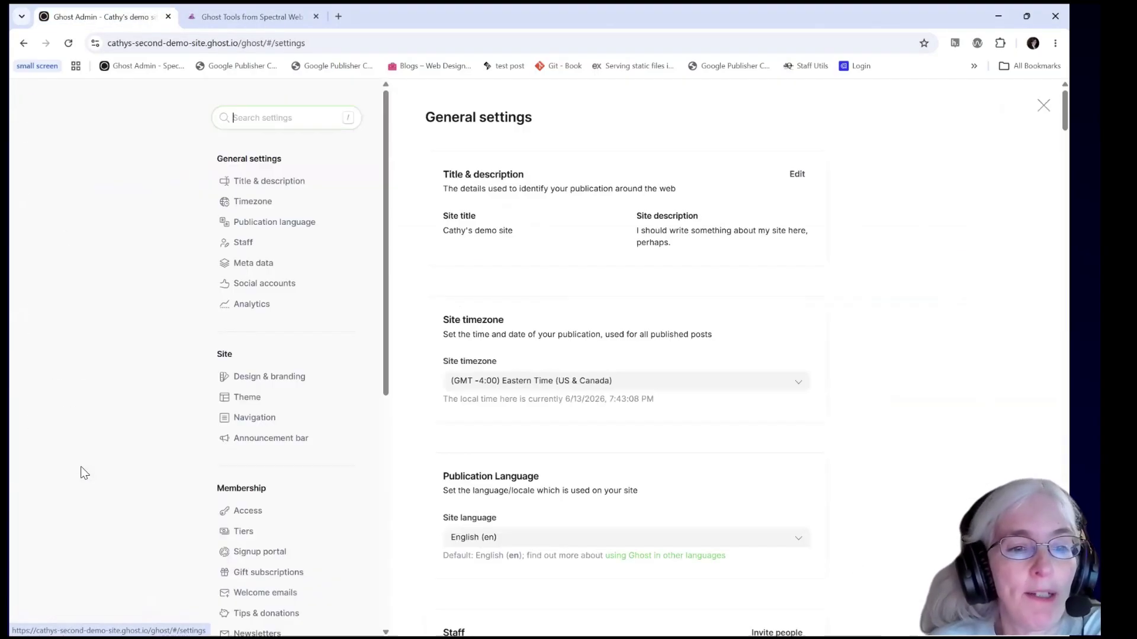
scroll(237, 478, "down", 5)
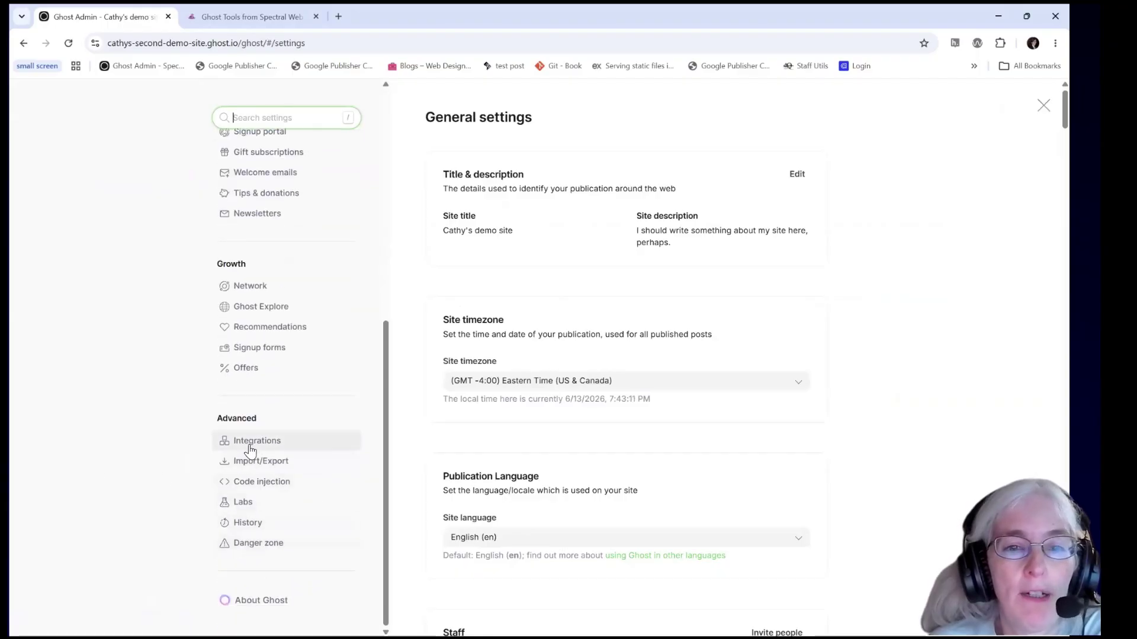
left_click(249, 441)
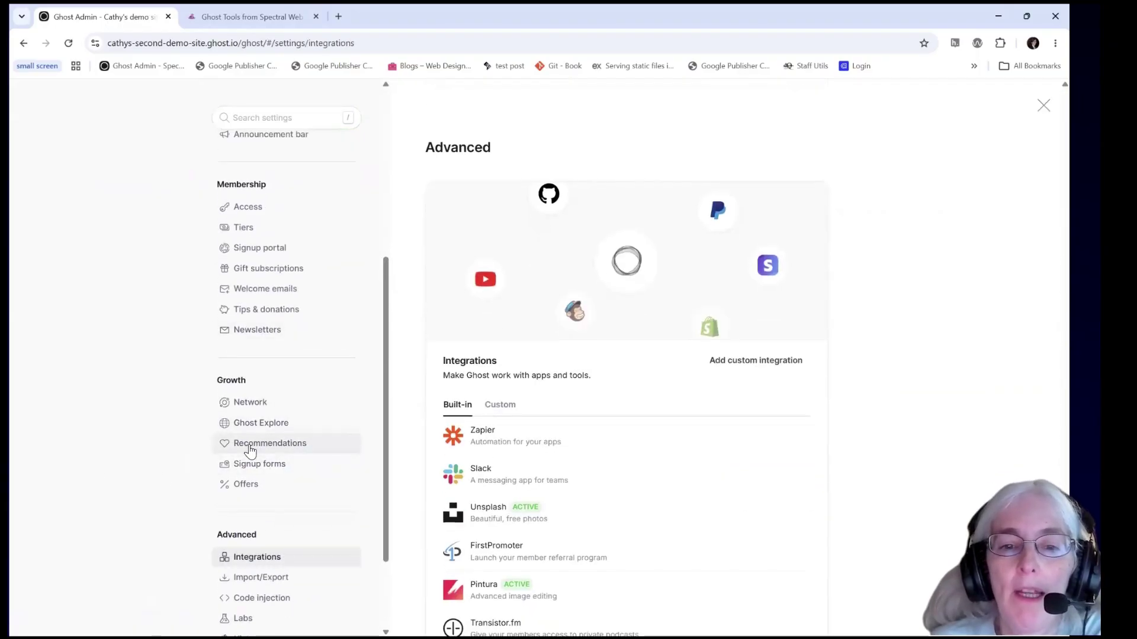
scroll(533, 503, "down", 5)
left_click(547, 337)
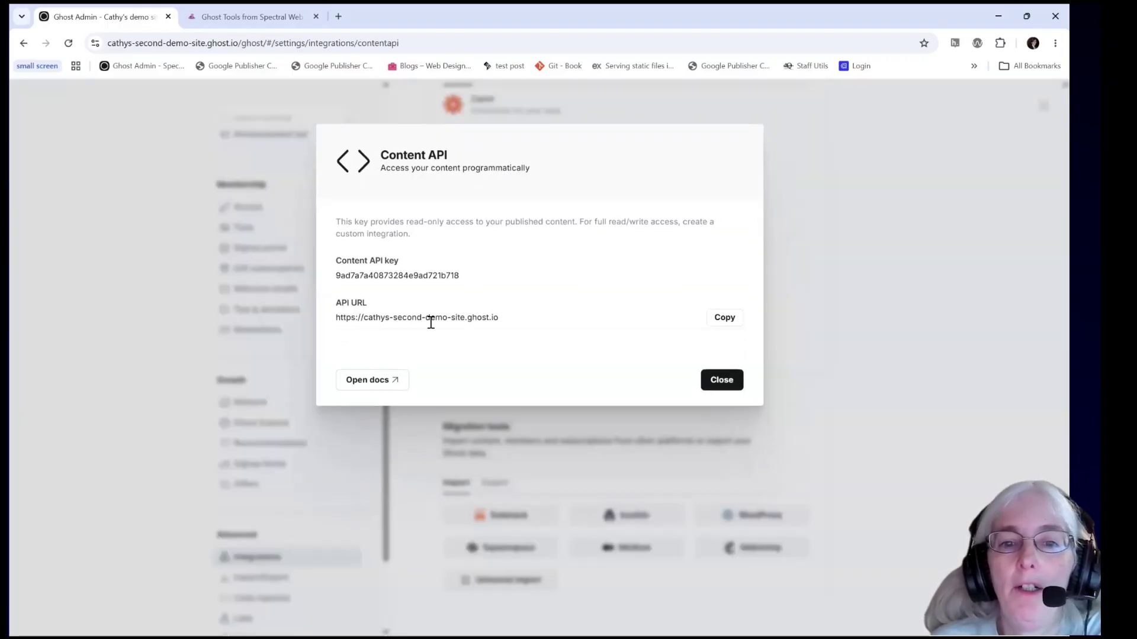
mouse_move(739, 256)
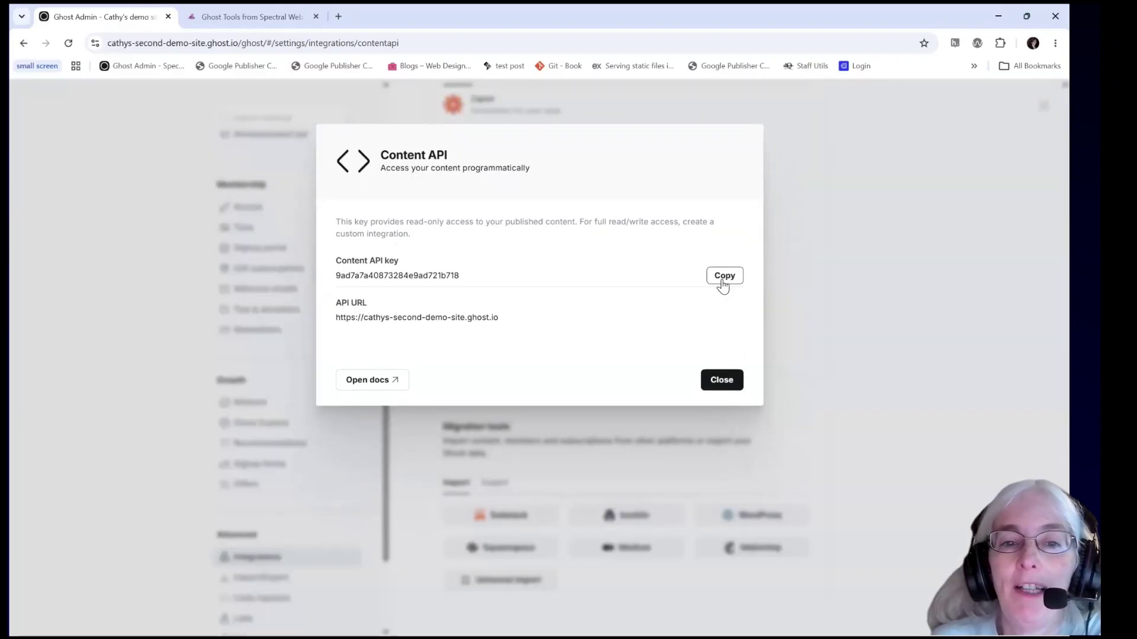
left_click(726, 276)
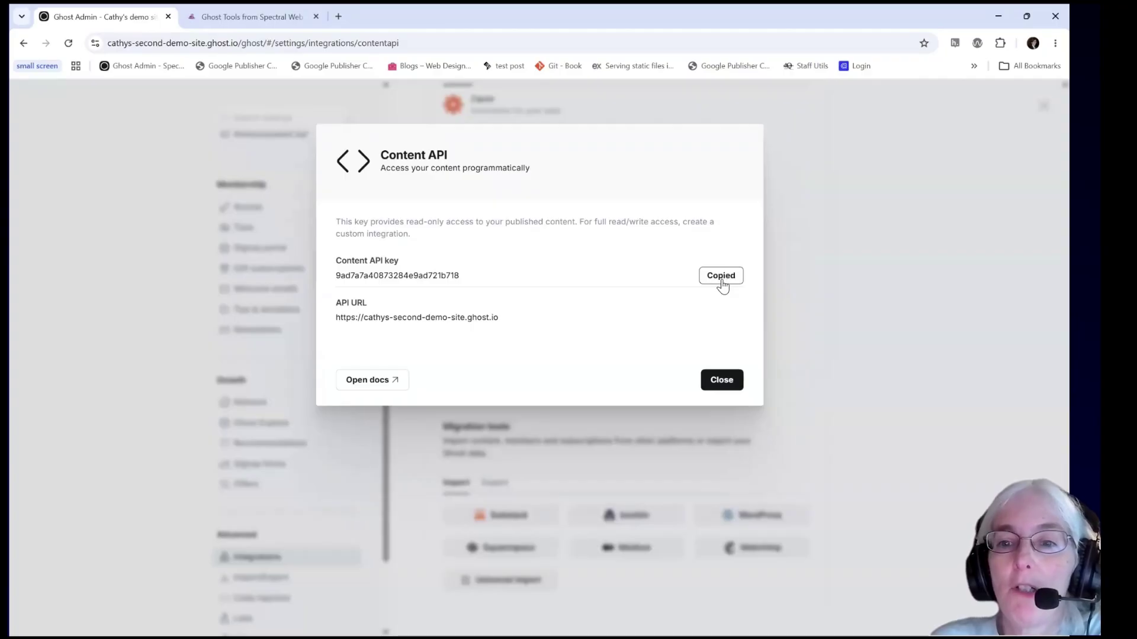
left_click(720, 382)
- Paste the copied key into the Popup Builder's Content API Key field and save the shared settings
left_click(237, 18)
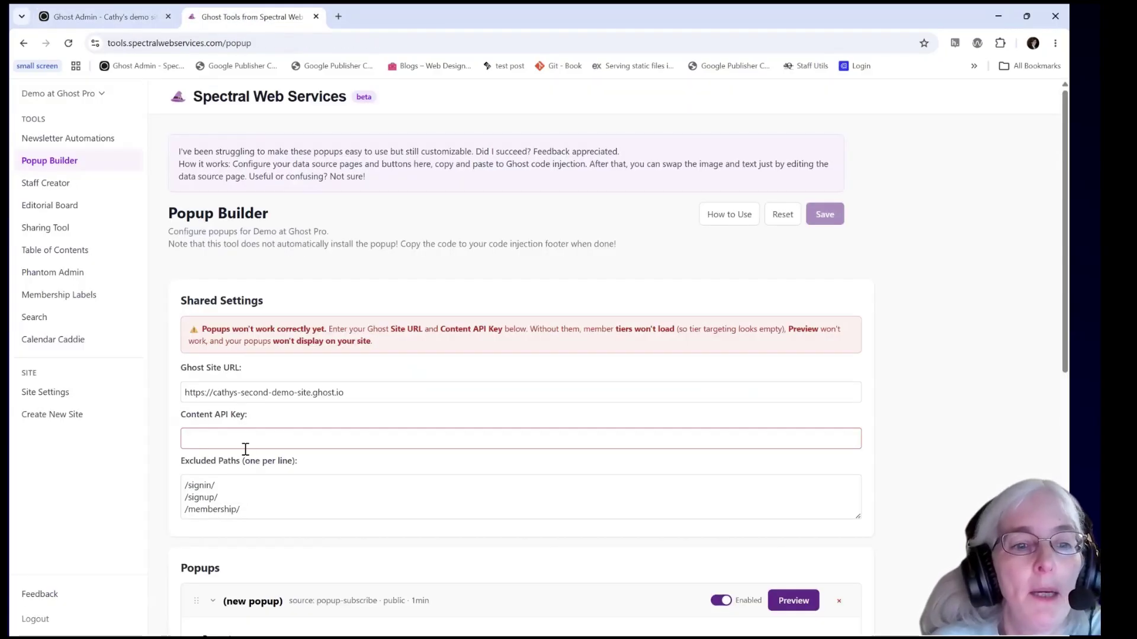
left_click(199, 439)
key("ctrl+v")
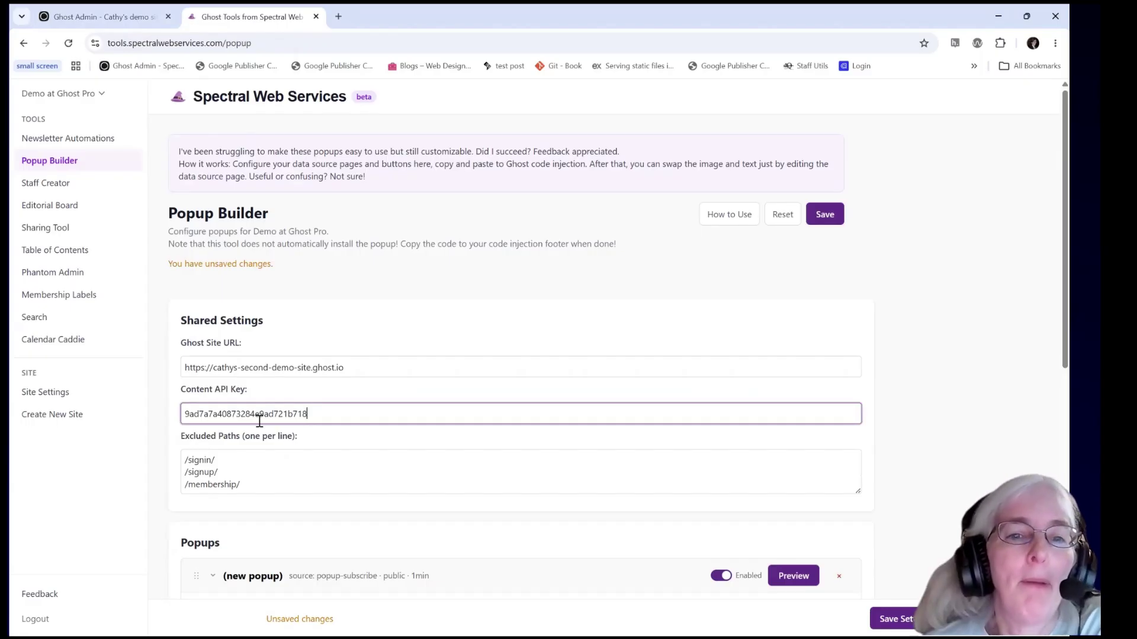
scroll(370, 359, "down", 3)
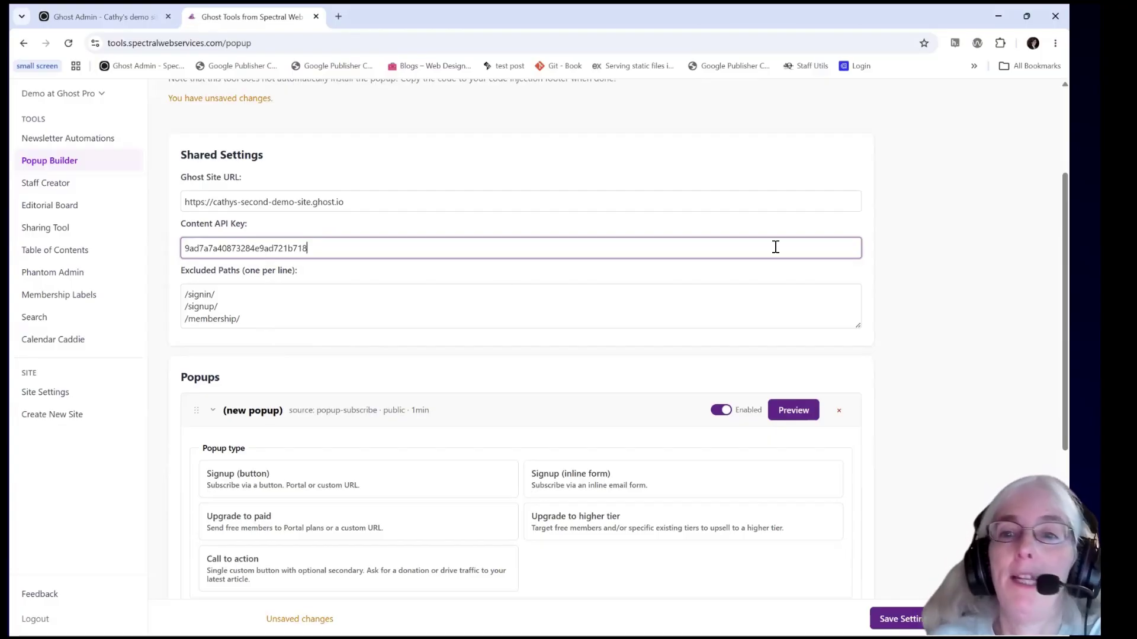
scroll(774, 245, "up", 3)
left_click(823, 212)
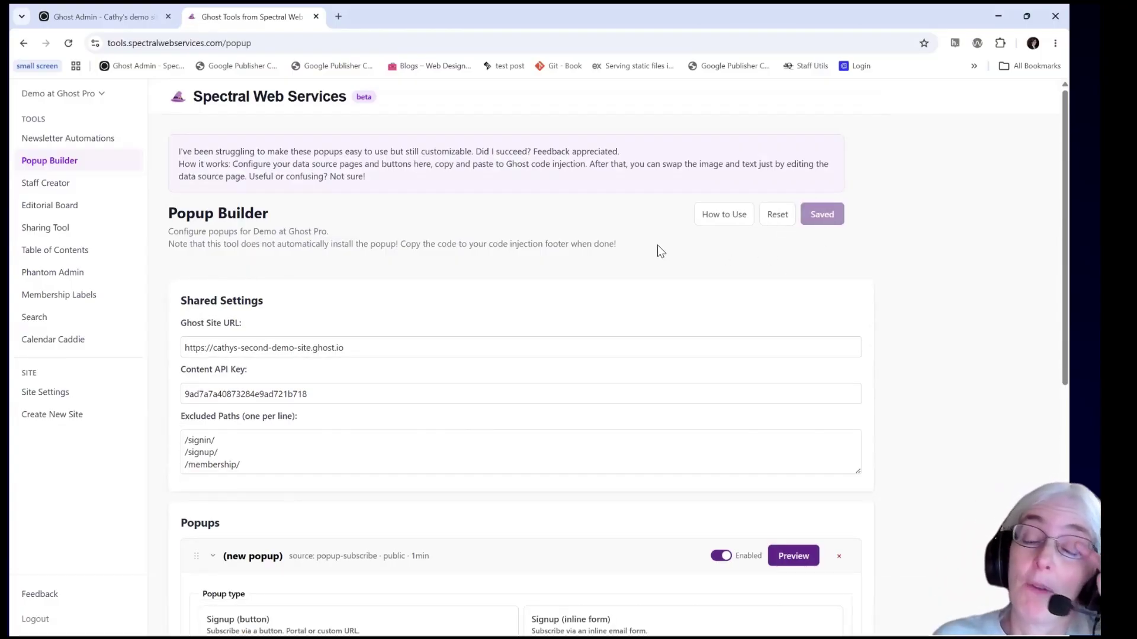
- Make the new popup a Signup (inline form) and set its button style to Slightly rounded
scroll(616, 264, "down", 5)
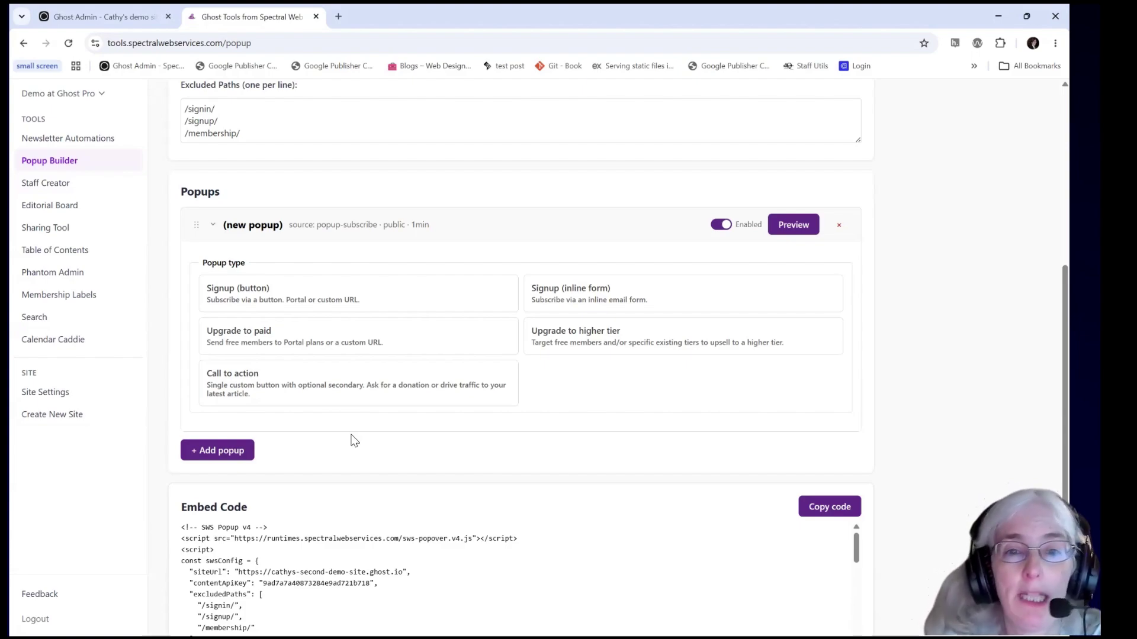
left_click(662, 299)
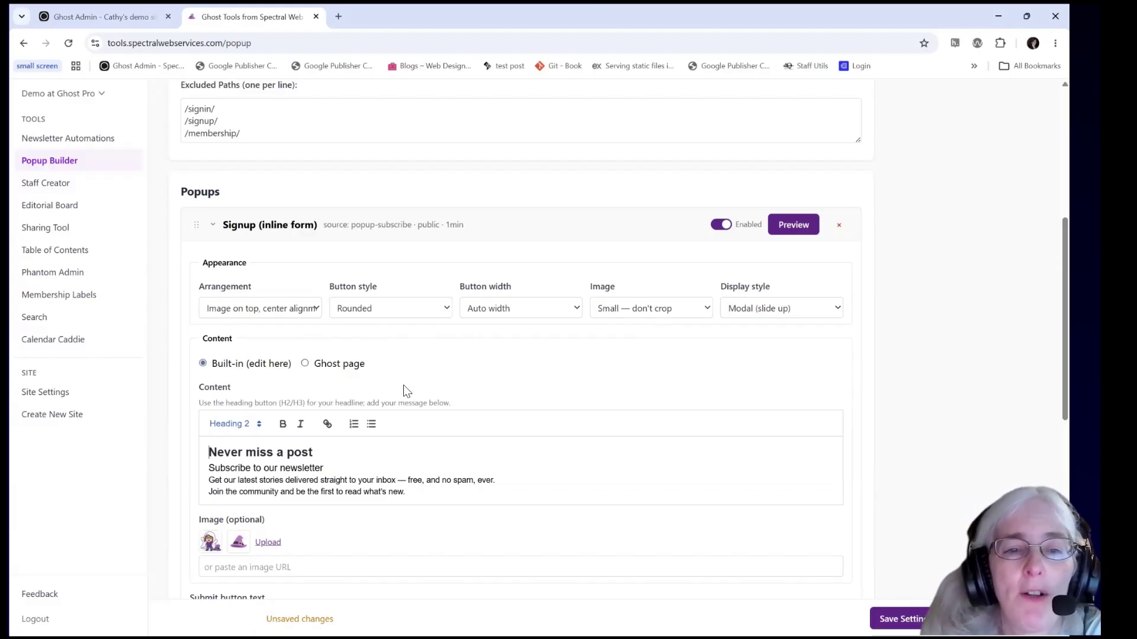
left_click(447, 314)
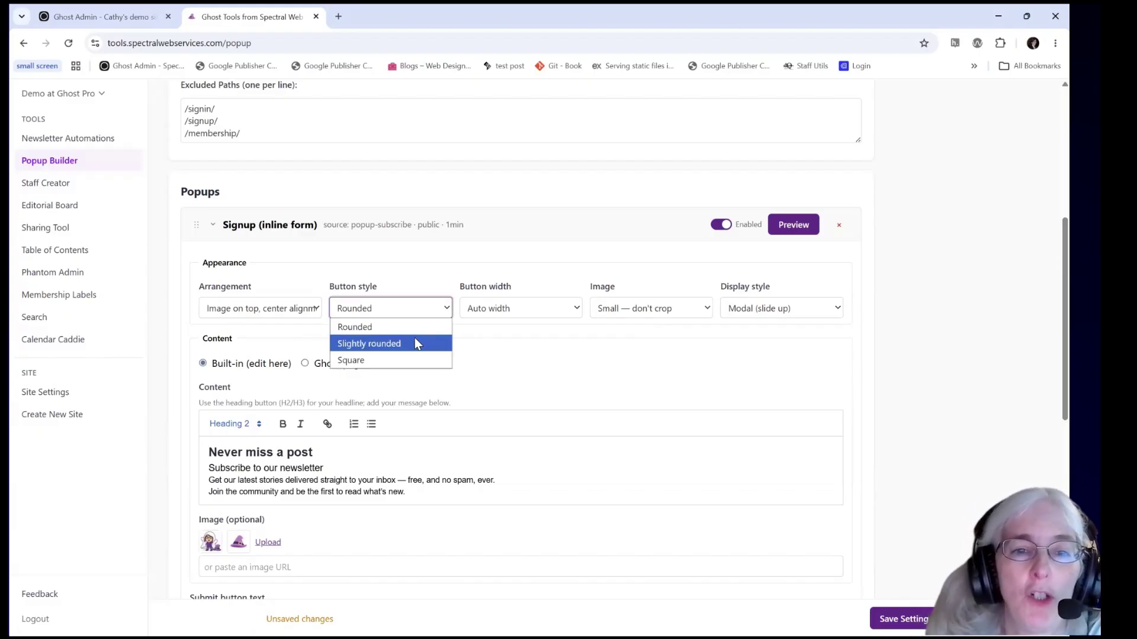
left_click(414, 340)
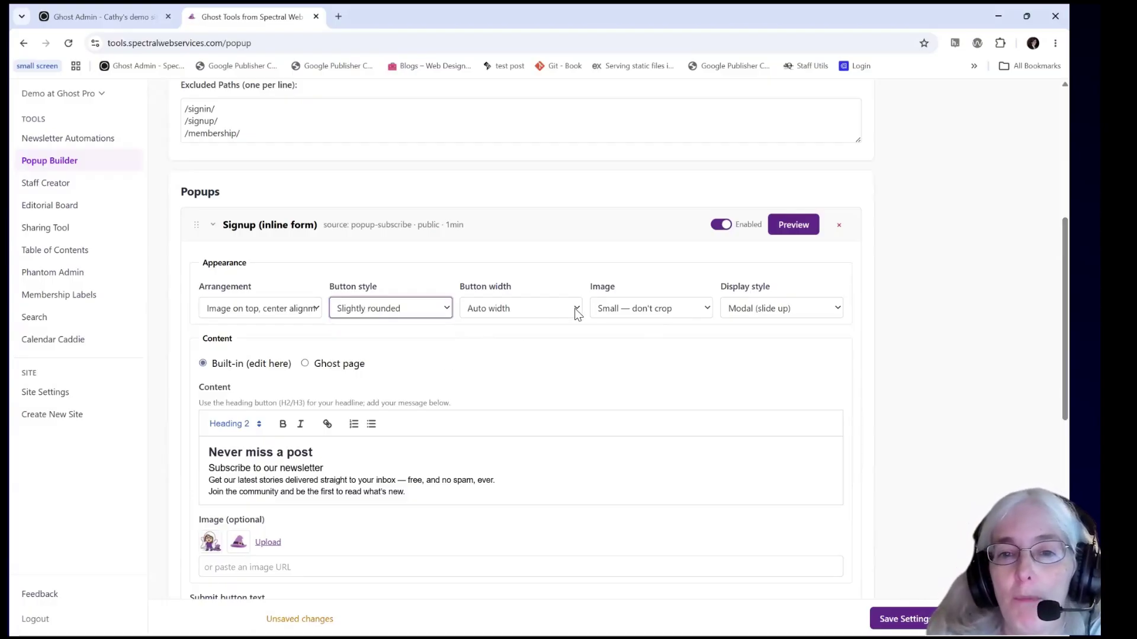
- Examine the popup's available display style, arrangement, image and content heading options
left_click(795, 309)
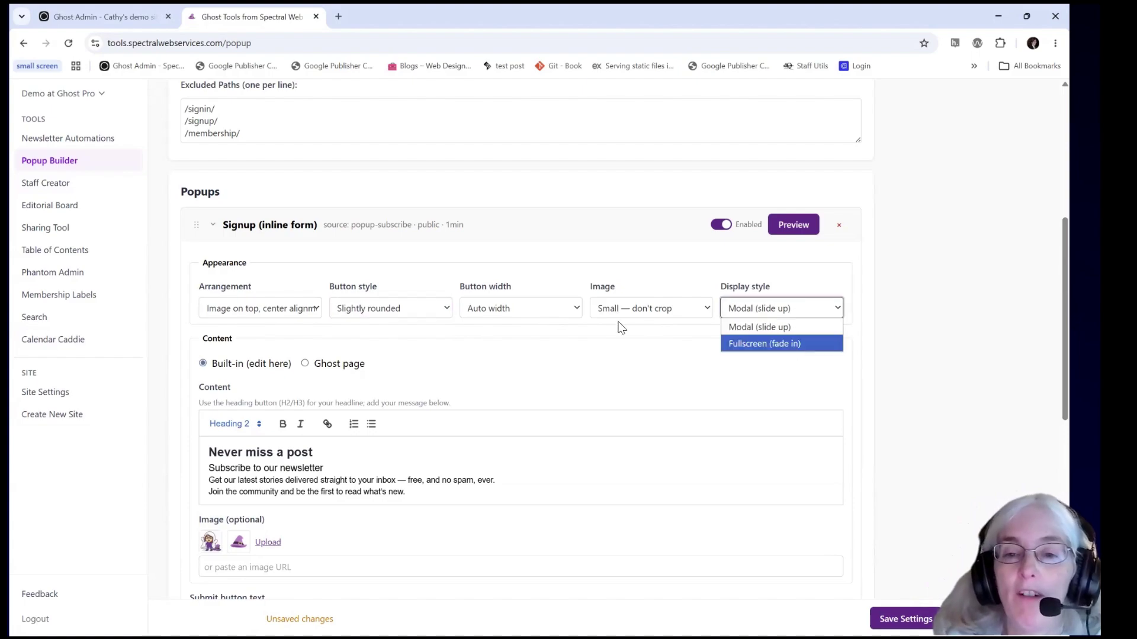
left_click(626, 347)
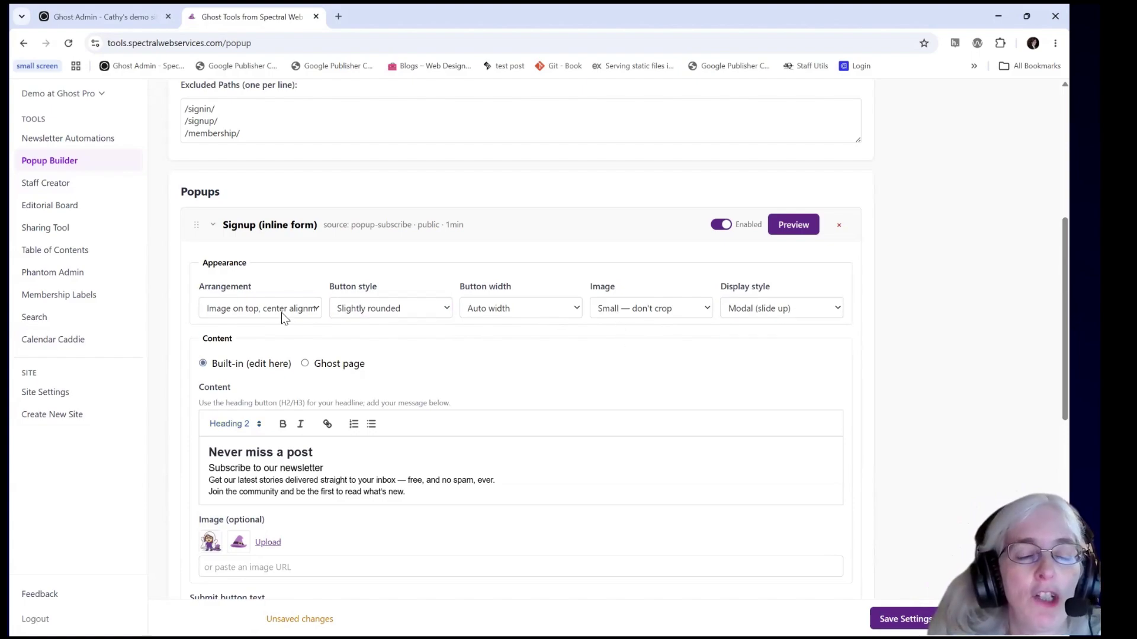
left_click(281, 311)
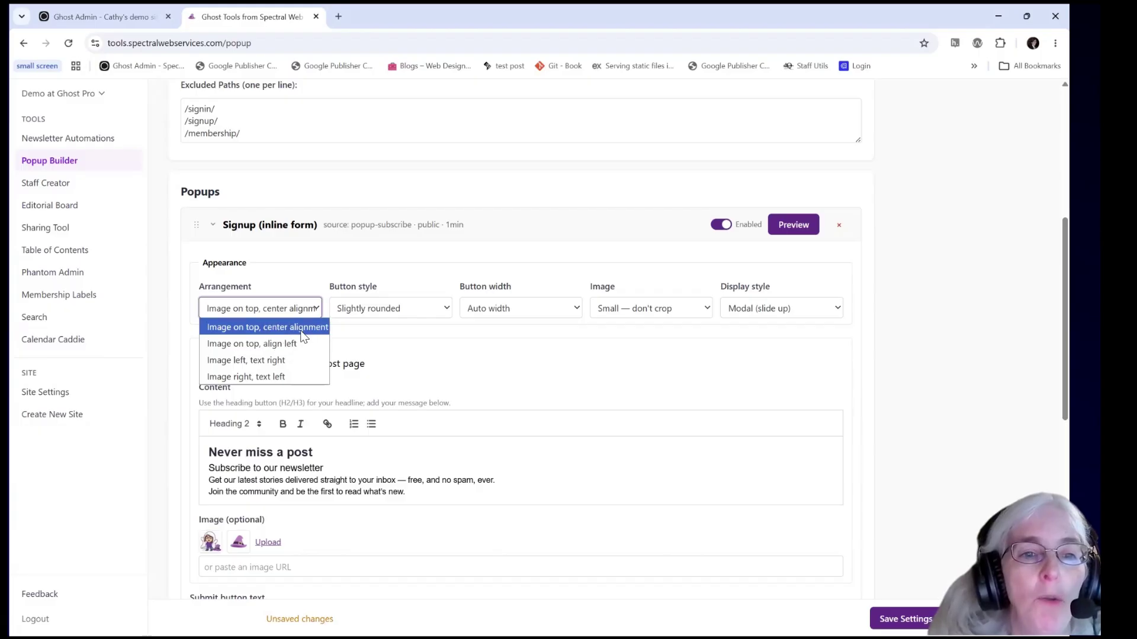
left_click(651, 327)
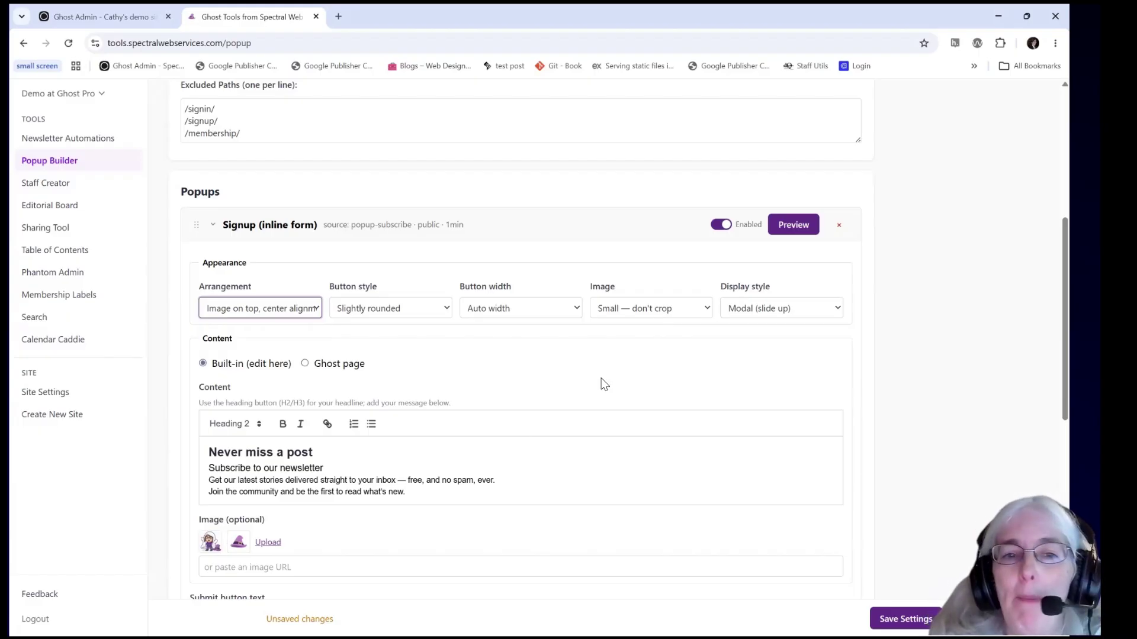
left_click(665, 306)
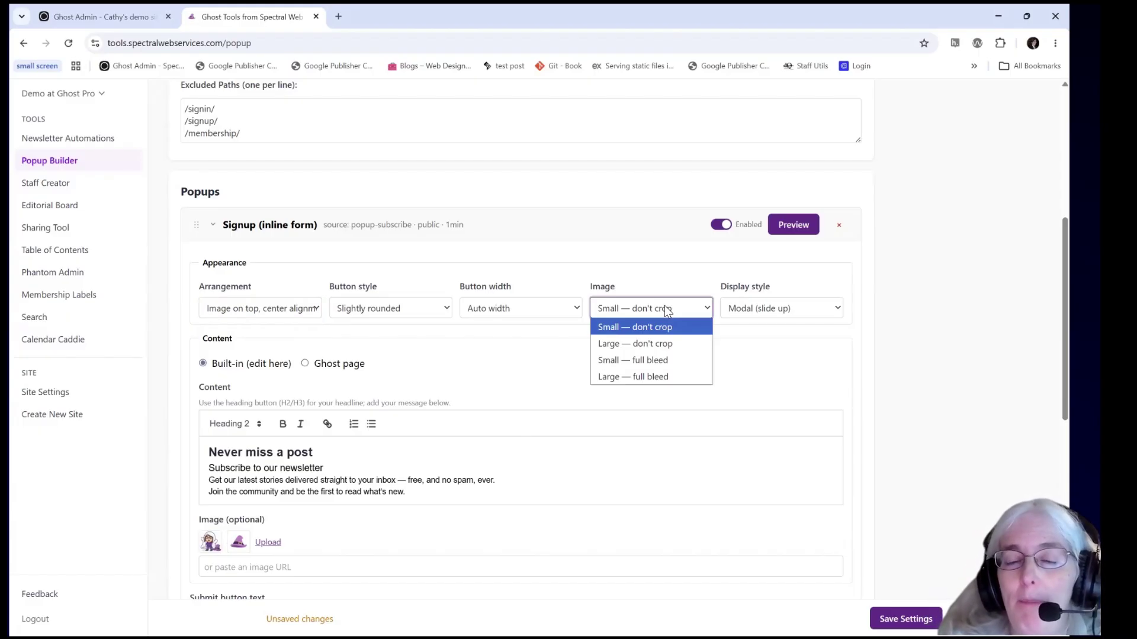
left_click(767, 368)
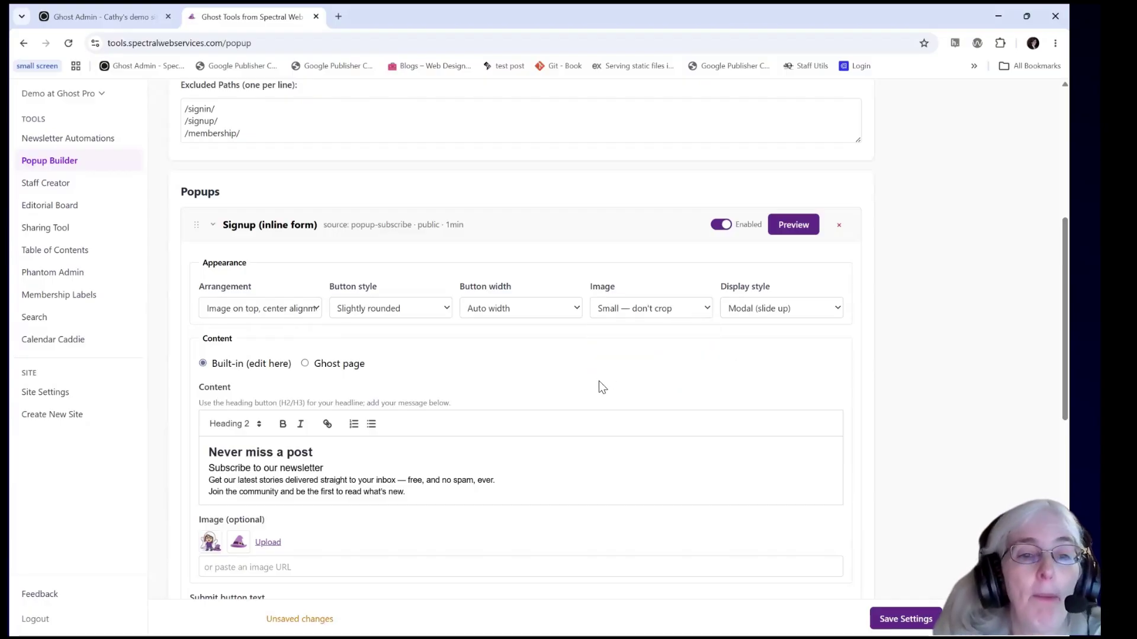
scroll(599, 385, "down", 3)
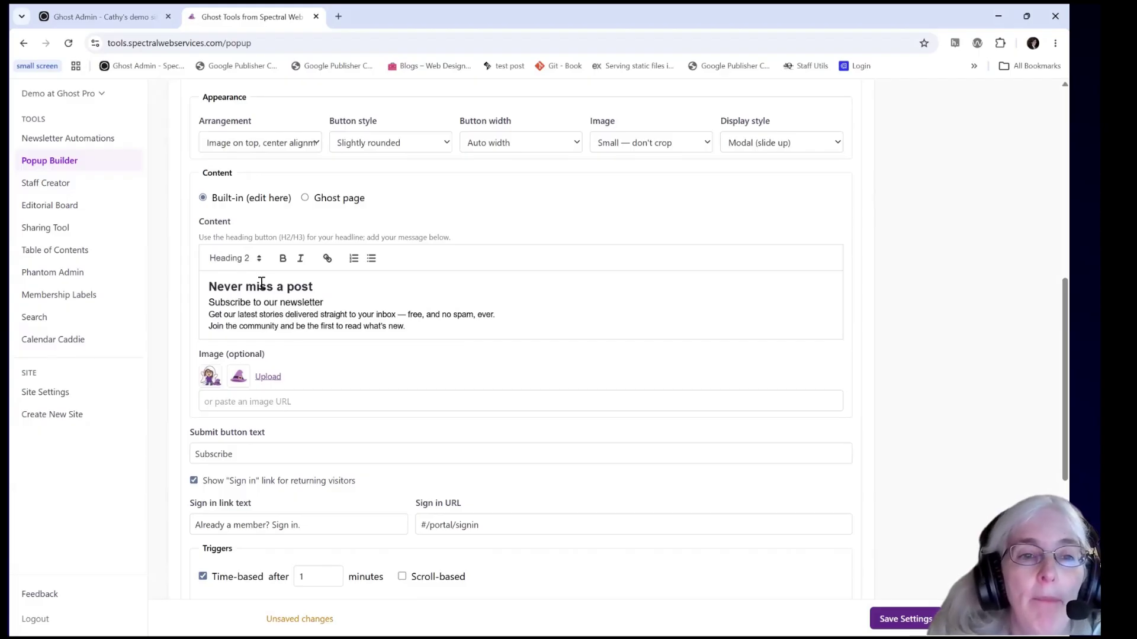
left_click(257, 260)
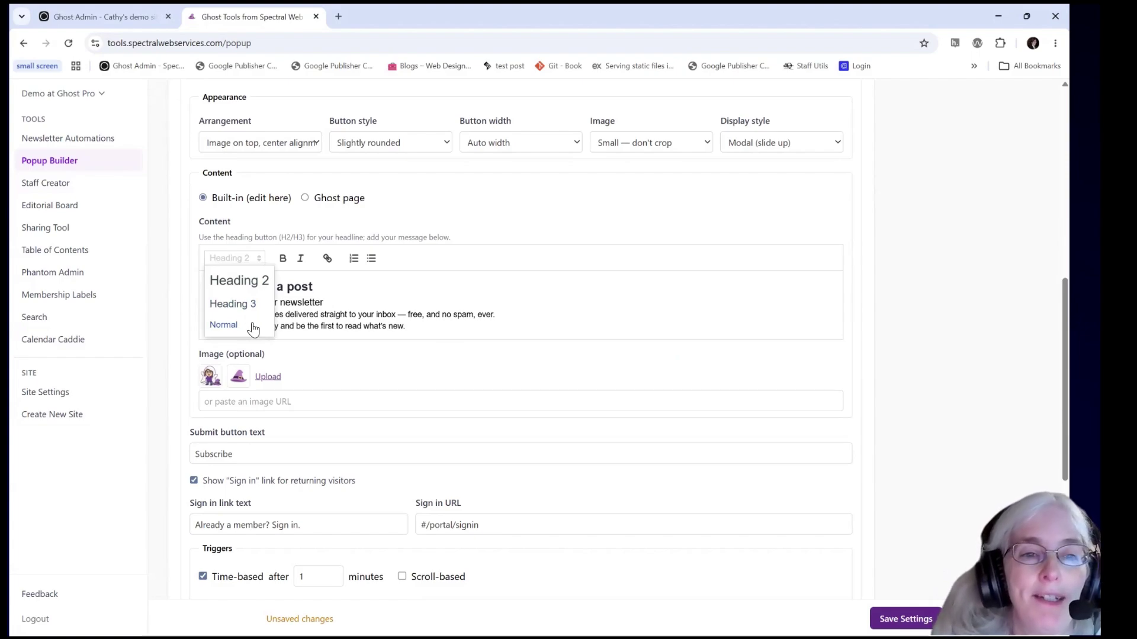
left_click(616, 317)
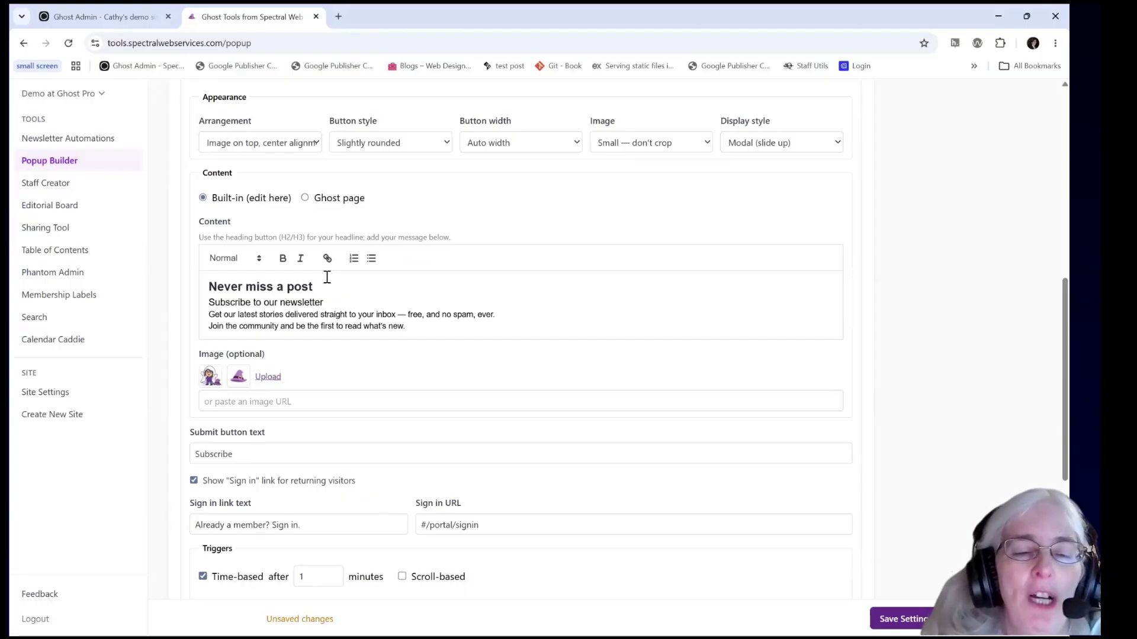
- Add the purple-robed character image to the popup and set the submit button text to "Join the fun!"
left_click(210, 379)
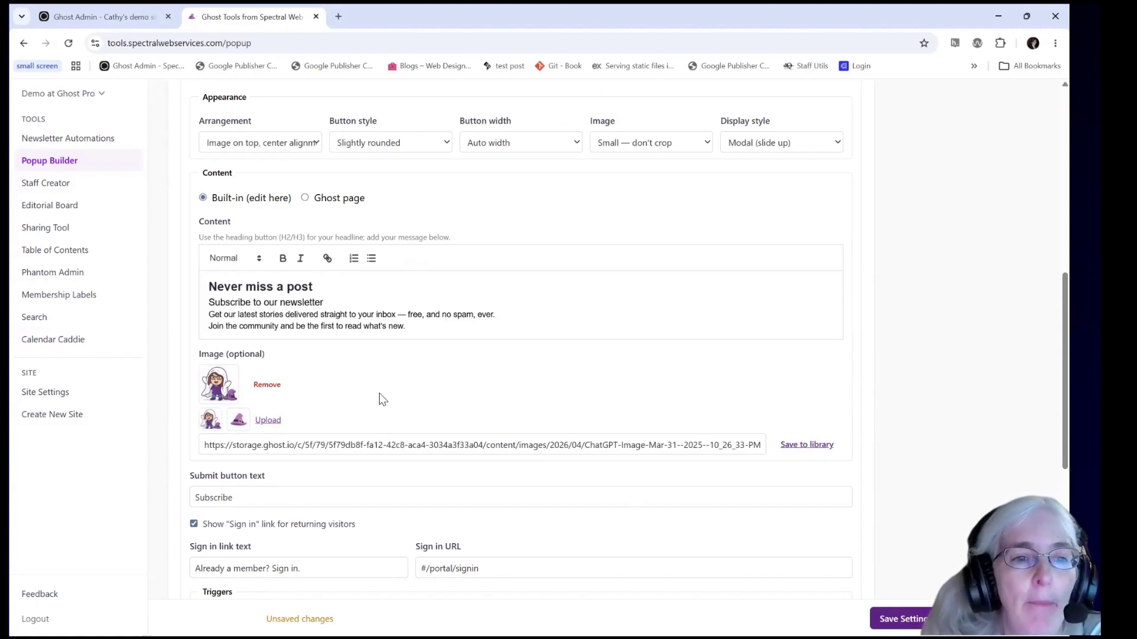
scroll(380, 399, "down", 3)
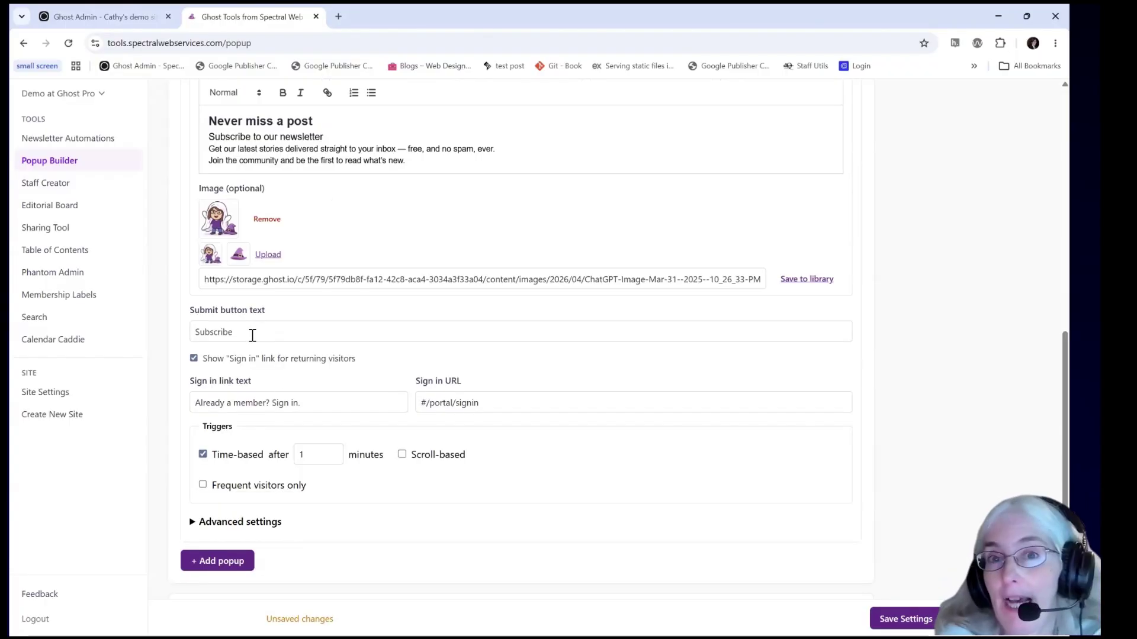
left_click_drag(252, 333, 186, 327)
type("Join the fun!")
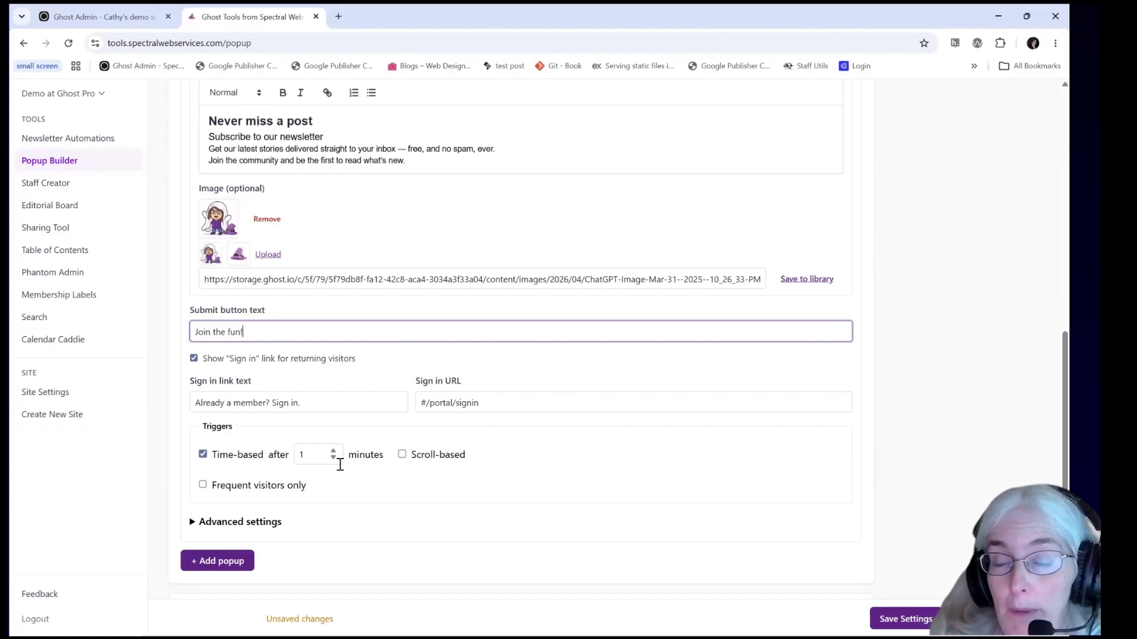
- Enable the popup's scroll-based trigger at 20%, and turn the frequent-visitors-only condition on and back off
left_click(402, 454)
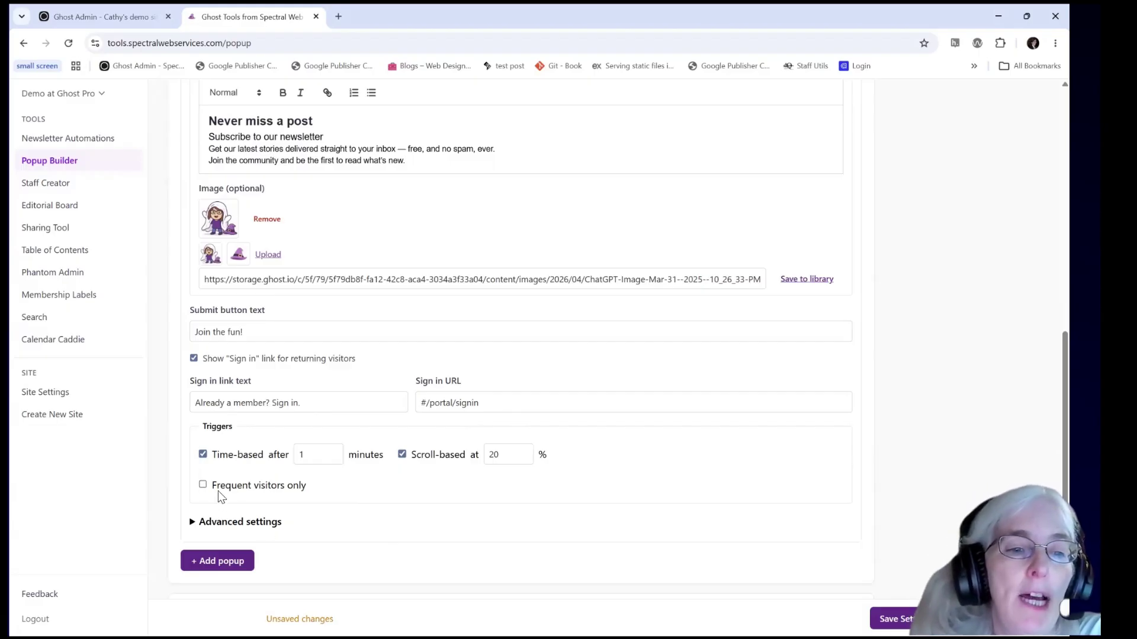
left_click(203, 485)
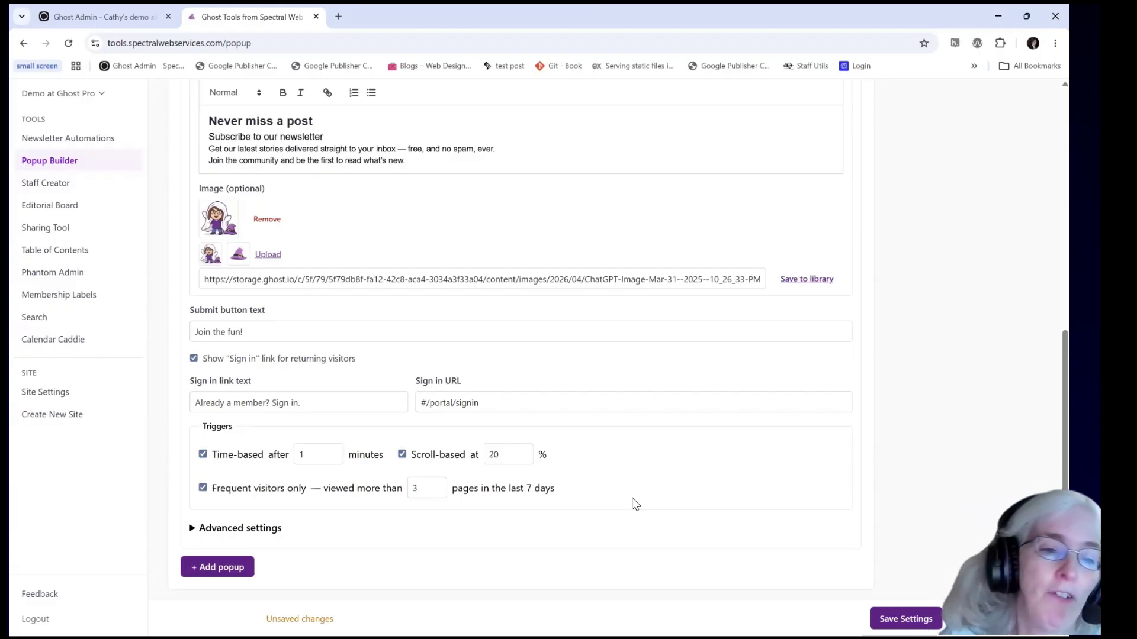
left_click(202, 489)
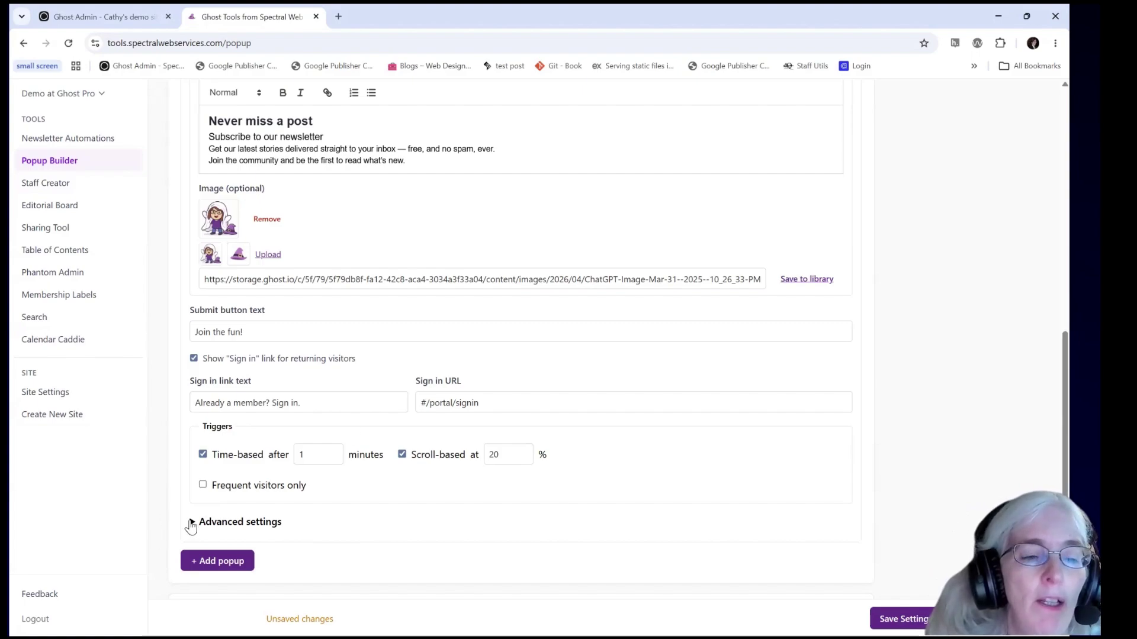
- Review the signup popup's advanced settings for form messages, post access, dismiss link and suppression, and save the settings
left_click(191, 522)
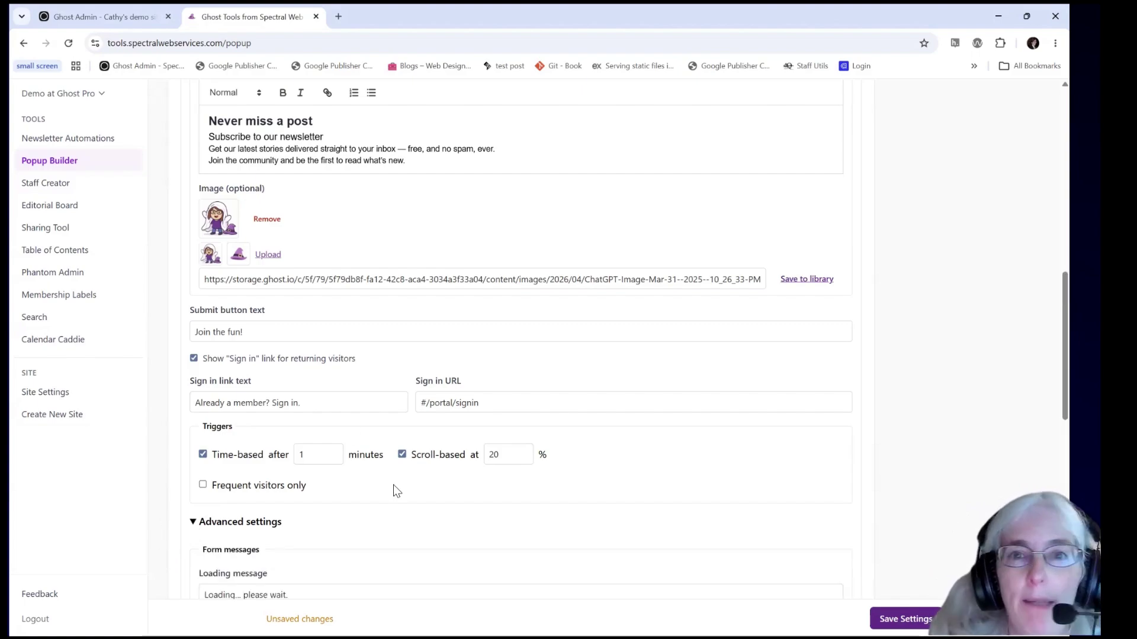
scroll(396, 491, "down", 3)
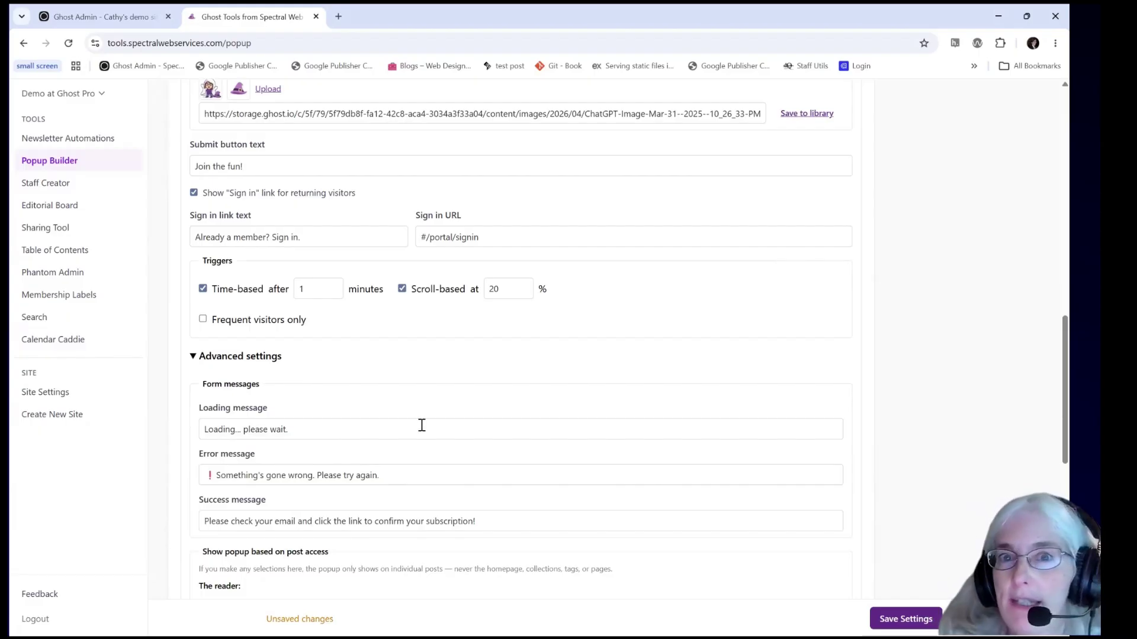
scroll(427, 402, "down", 3)
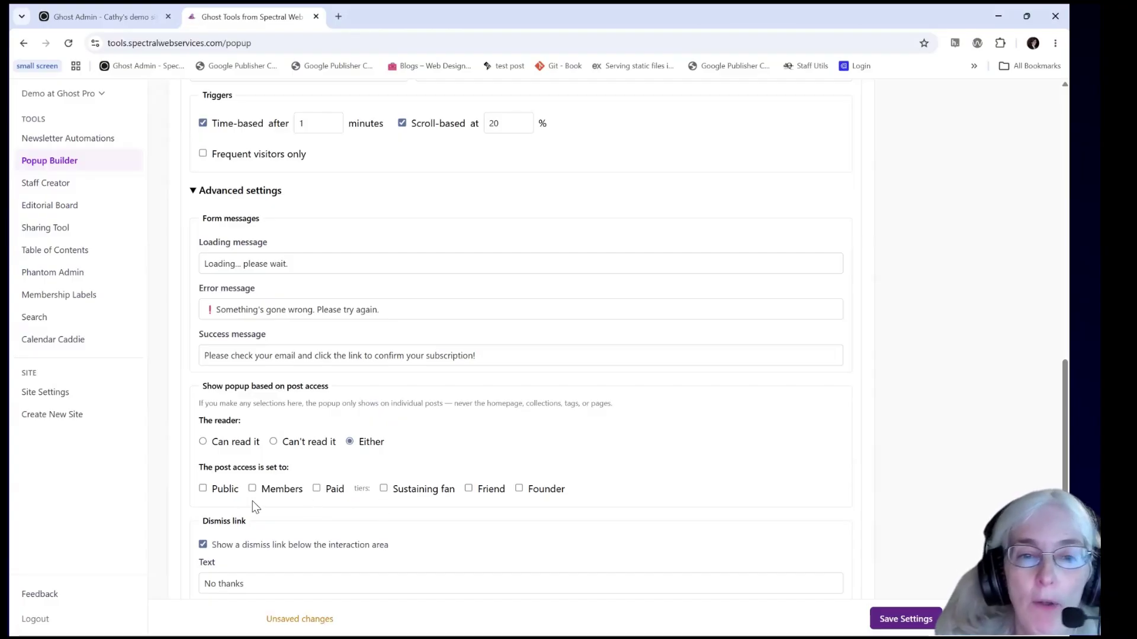
scroll(245, 493, "down", 3)
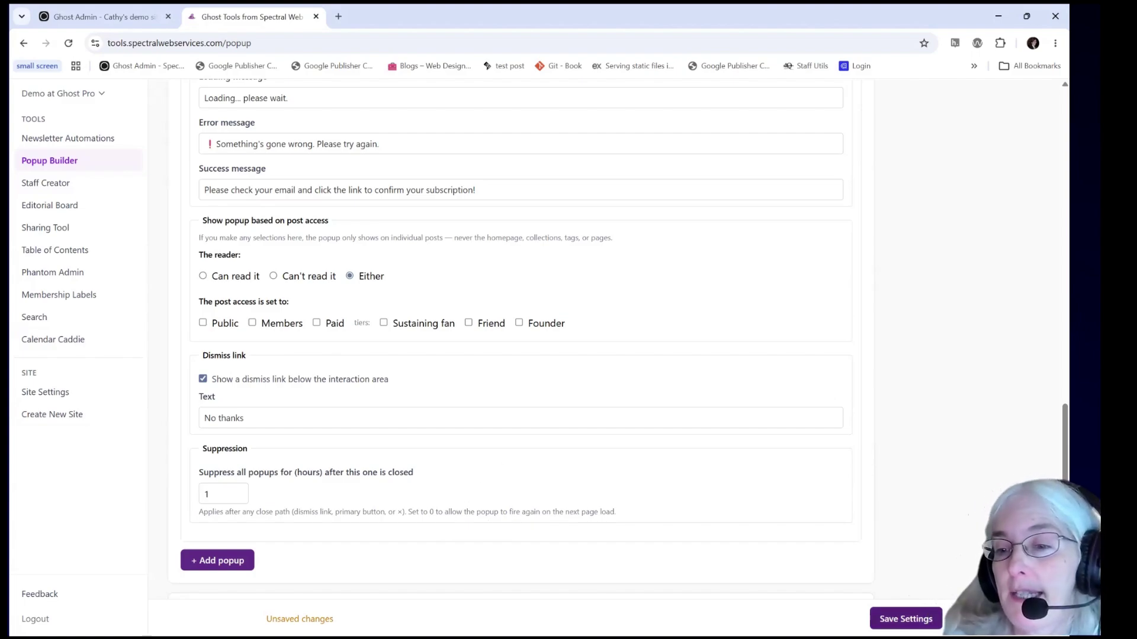
left_click(906, 619)
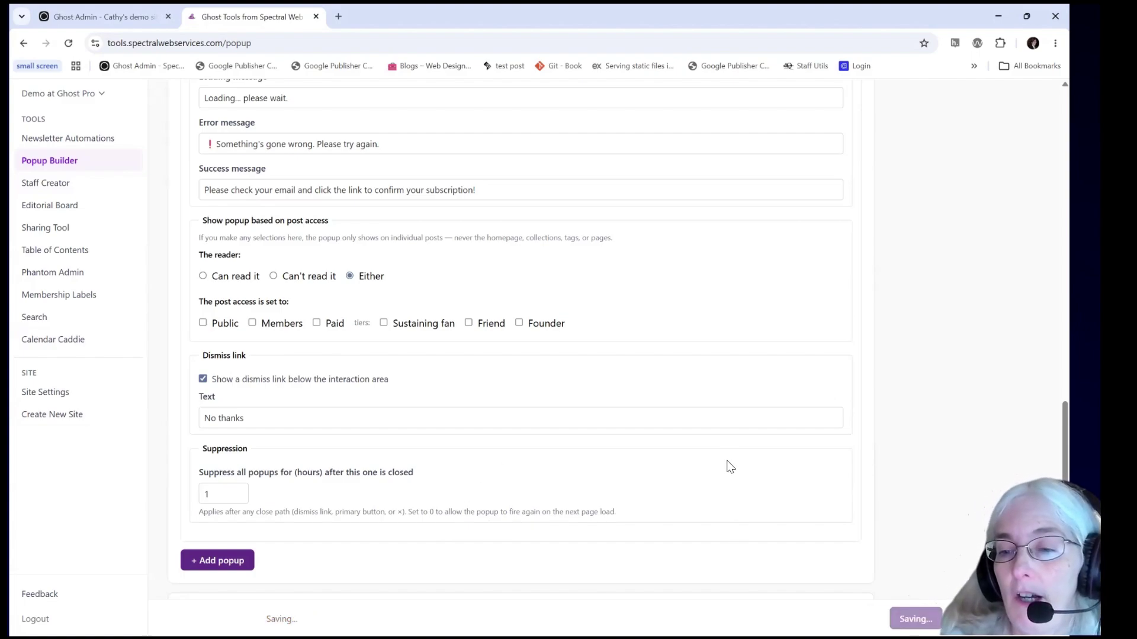
- Preview the Signup (inline form) popup and close the preview
scroll(728, 473, "up", 3)
scroll(730, 477, "up", 10)
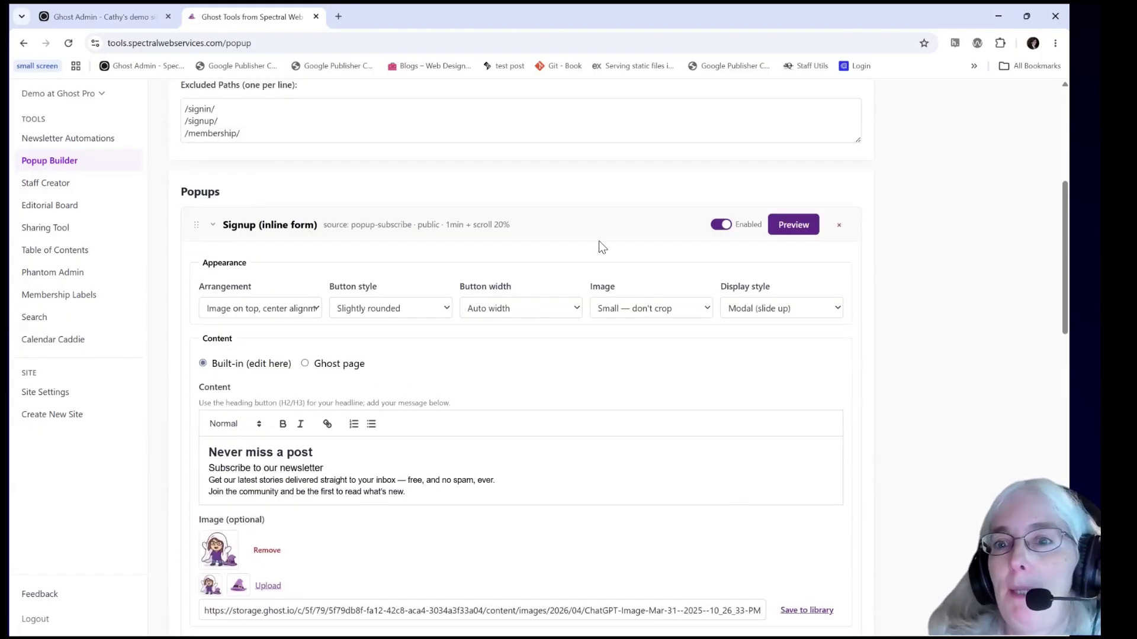
left_click(794, 226)
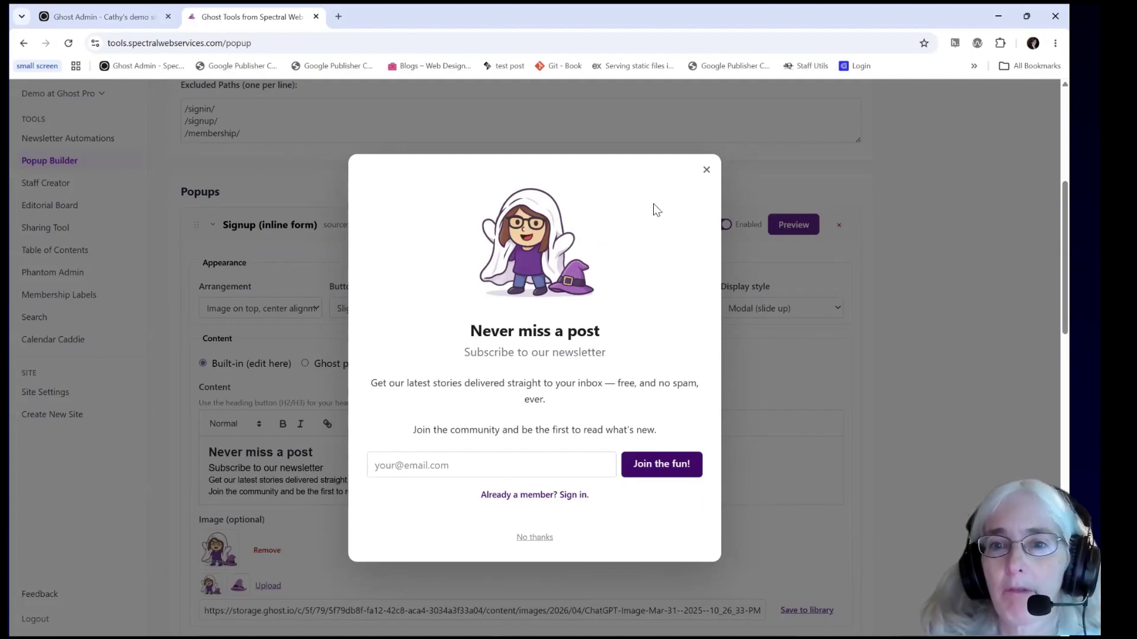
left_click(706, 170)
- Add a second popup to examine the available popup types, and discard it
scroll(496, 385, "down", 5)
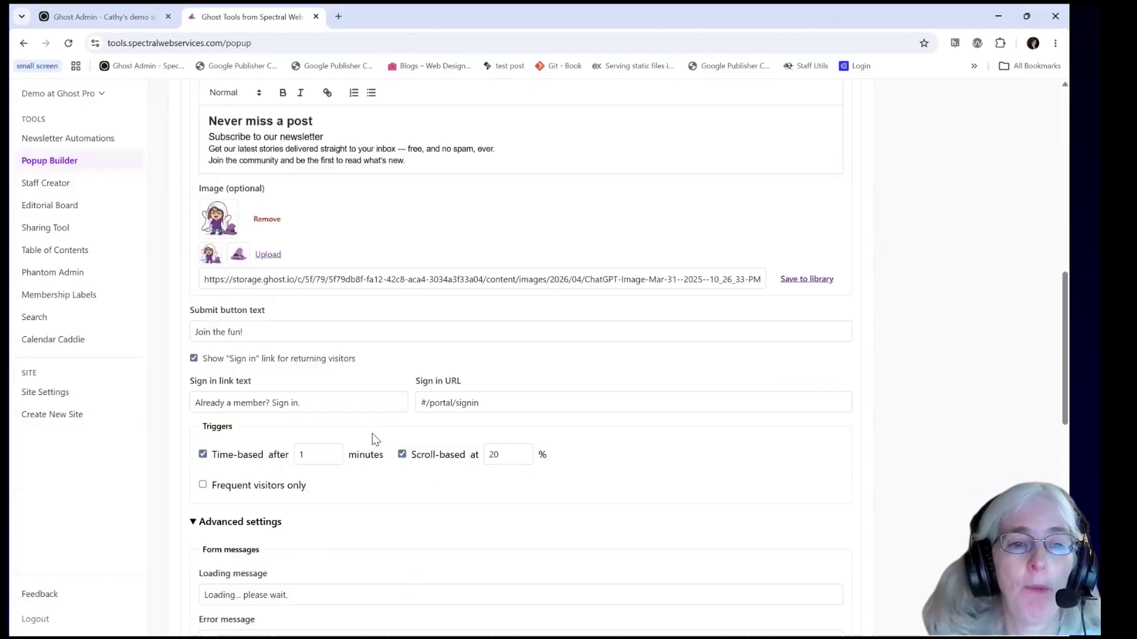
scroll(414, 409, "up", 5)
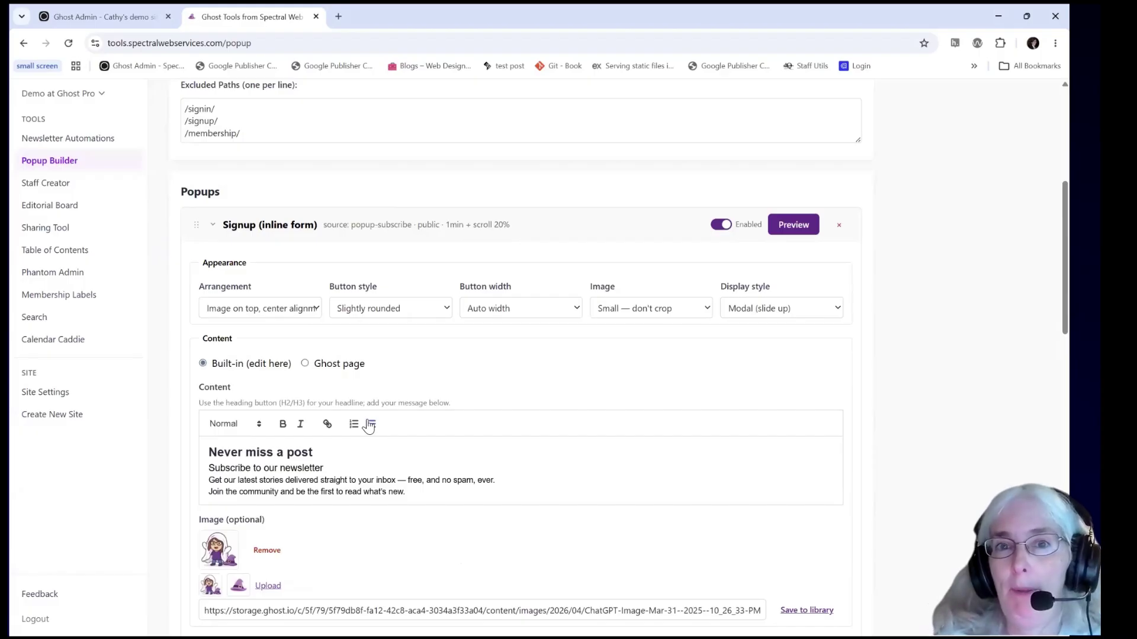
scroll(350, 459, "down", 10)
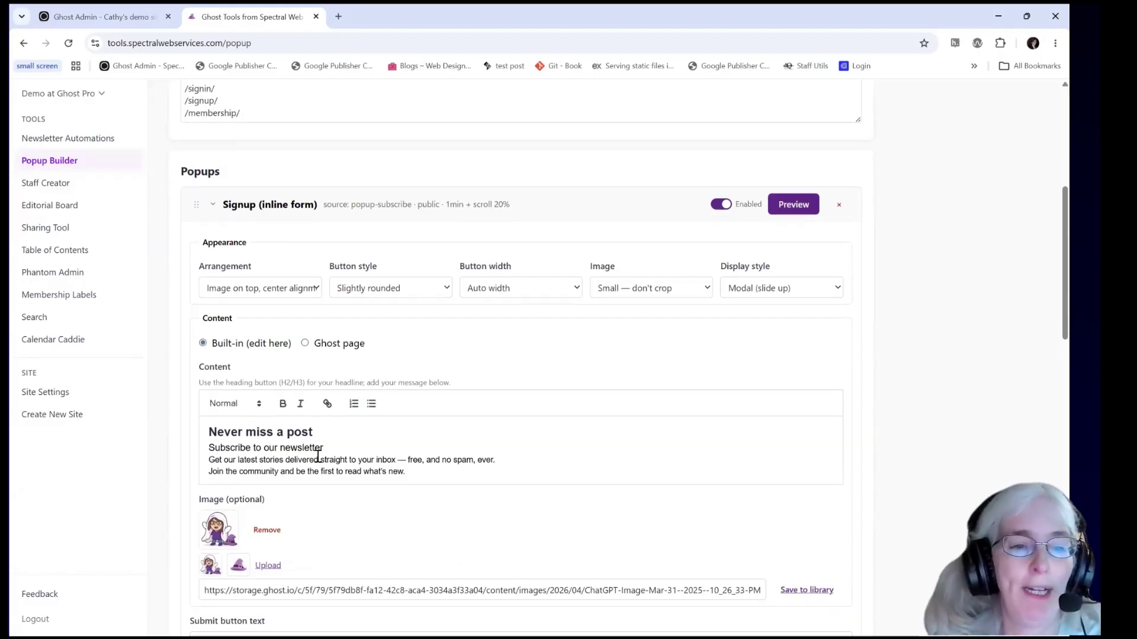
scroll(317, 461, "down", 7)
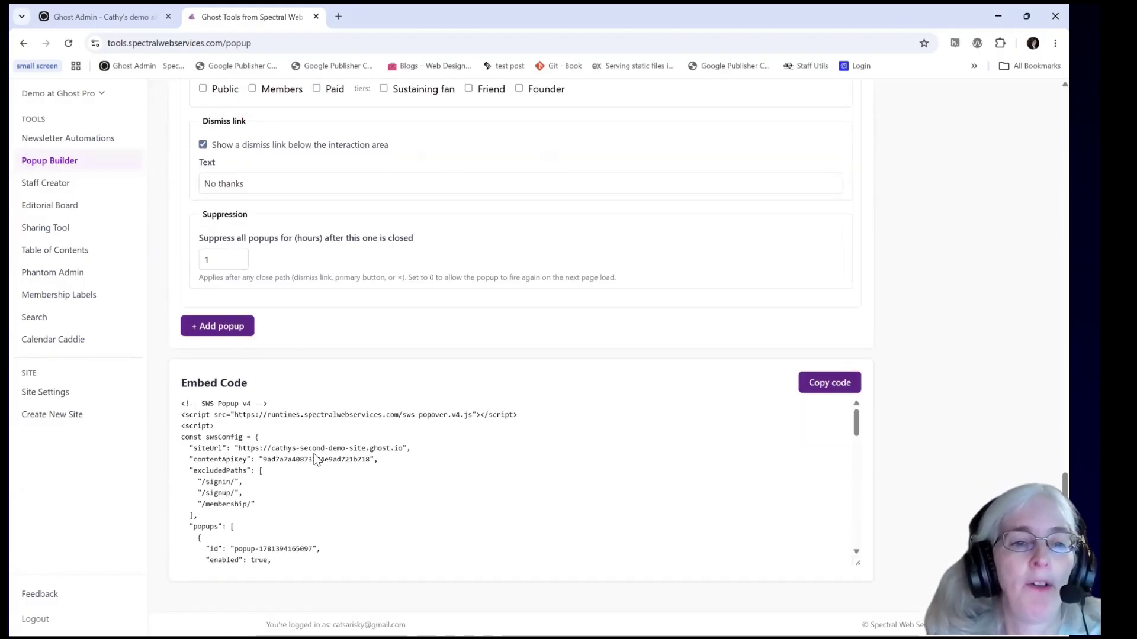
left_click(226, 327)
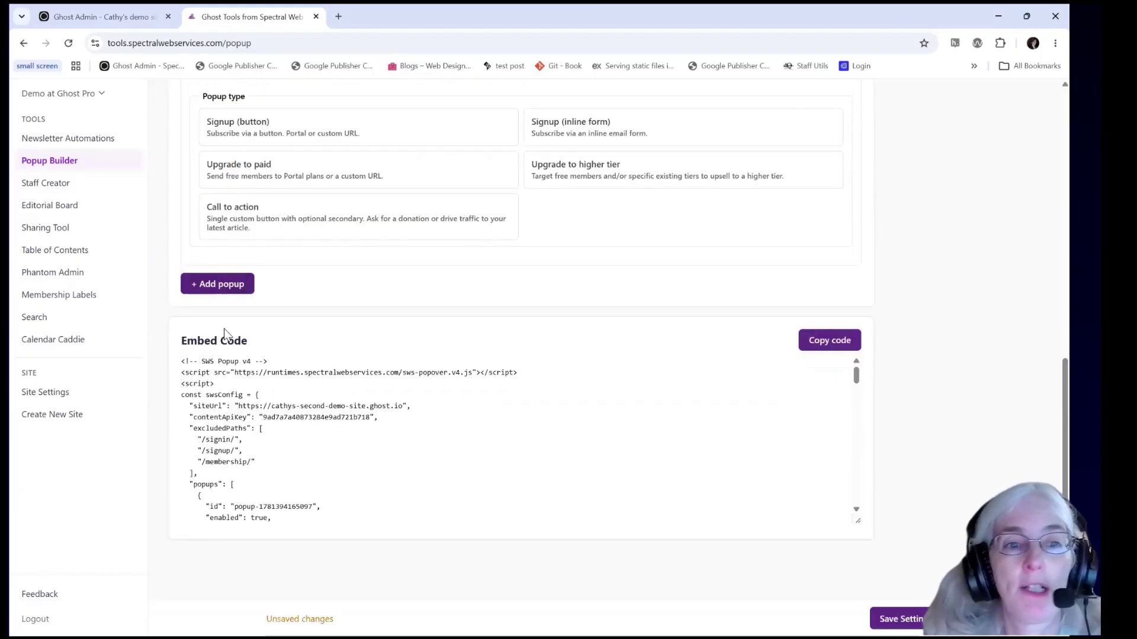
scroll(289, 332, "up", 3)
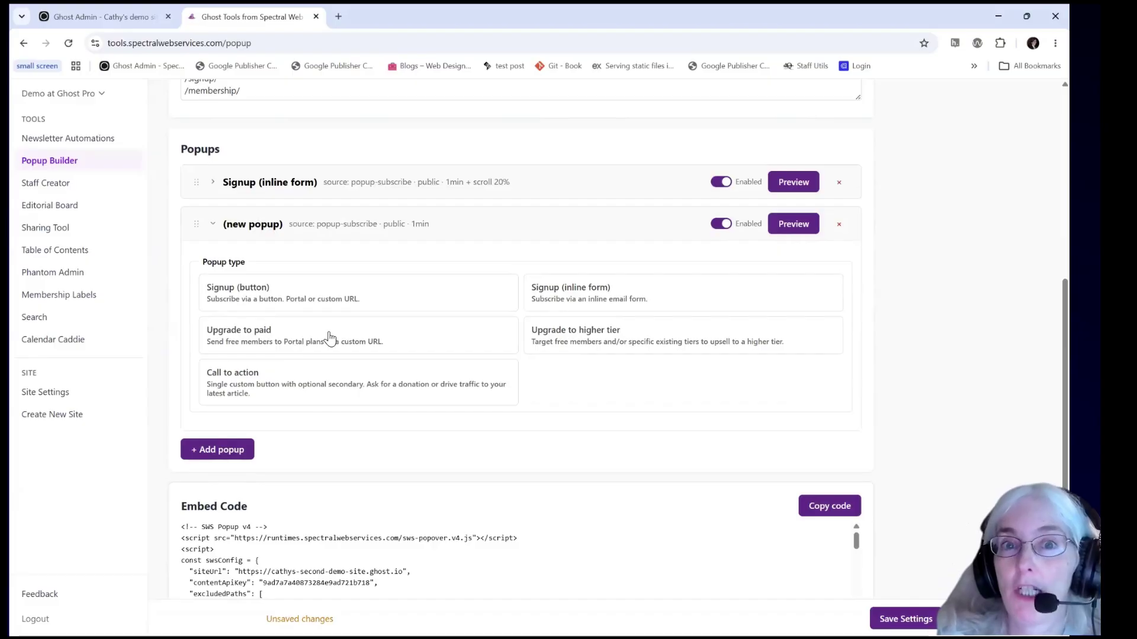
scroll(332, 355, "up", 3)
scroll(346, 411, "down", 3)
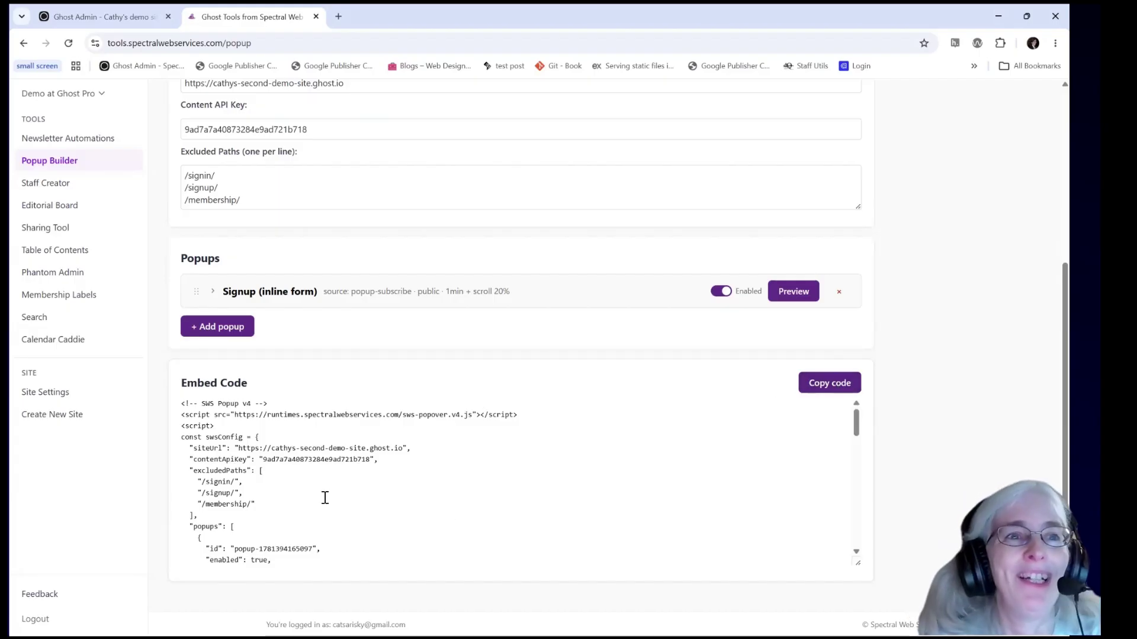
- Switch to Ghost Admin and open the site footer code under the Code injection settings
left_click(107, 17)
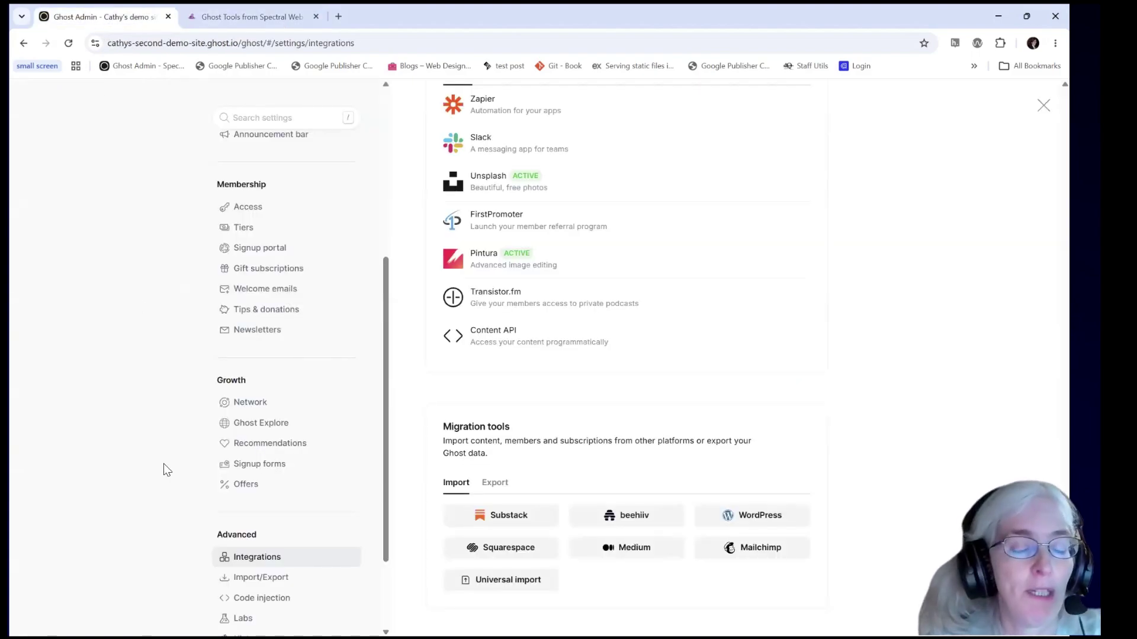
scroll(171, 455, "down", 2)
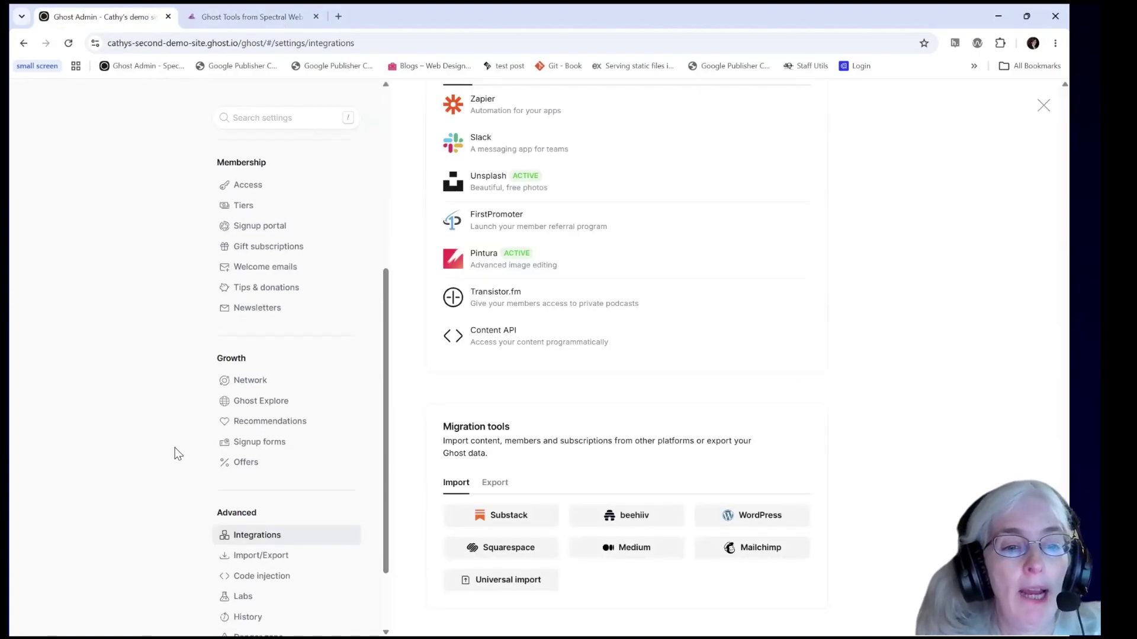
left_click(263, 482)
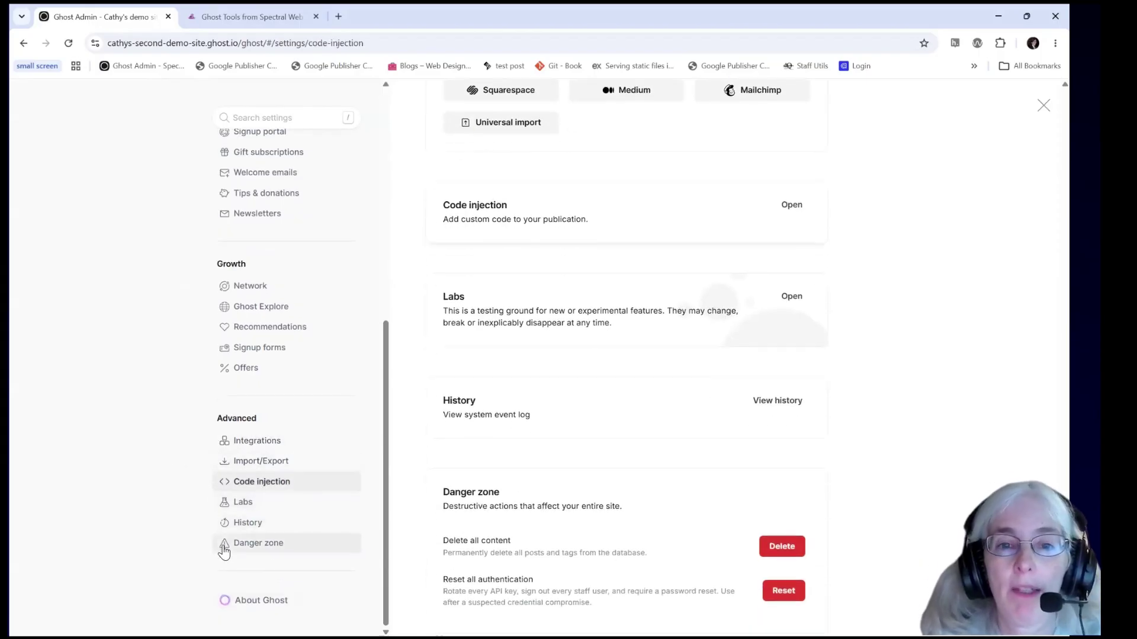
left_click(791, 206)
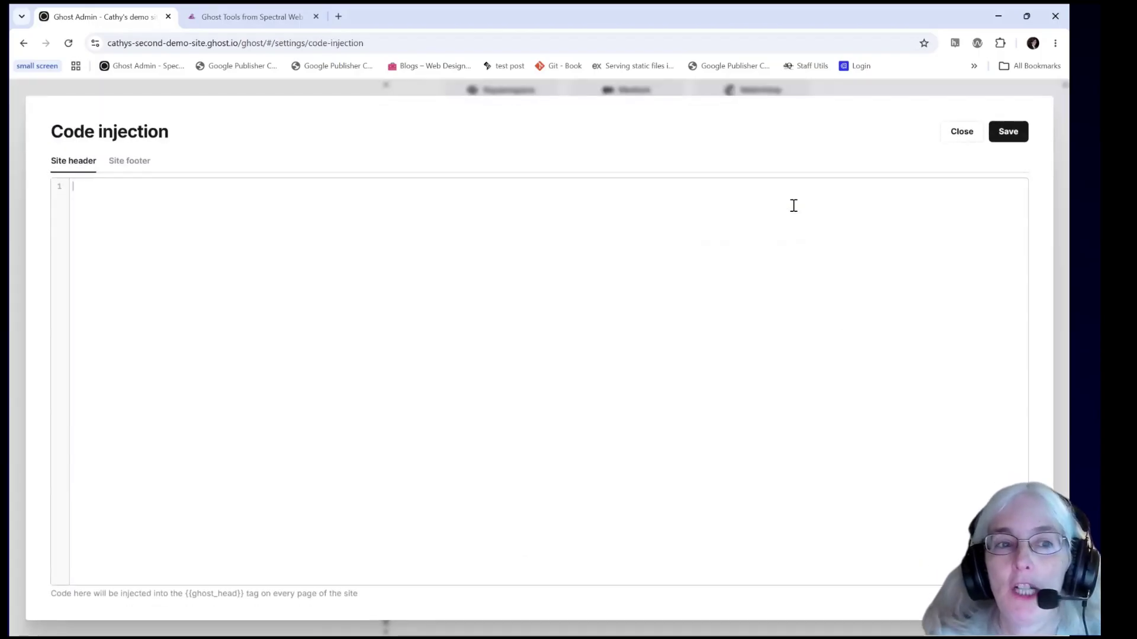
left_click(130, 163)
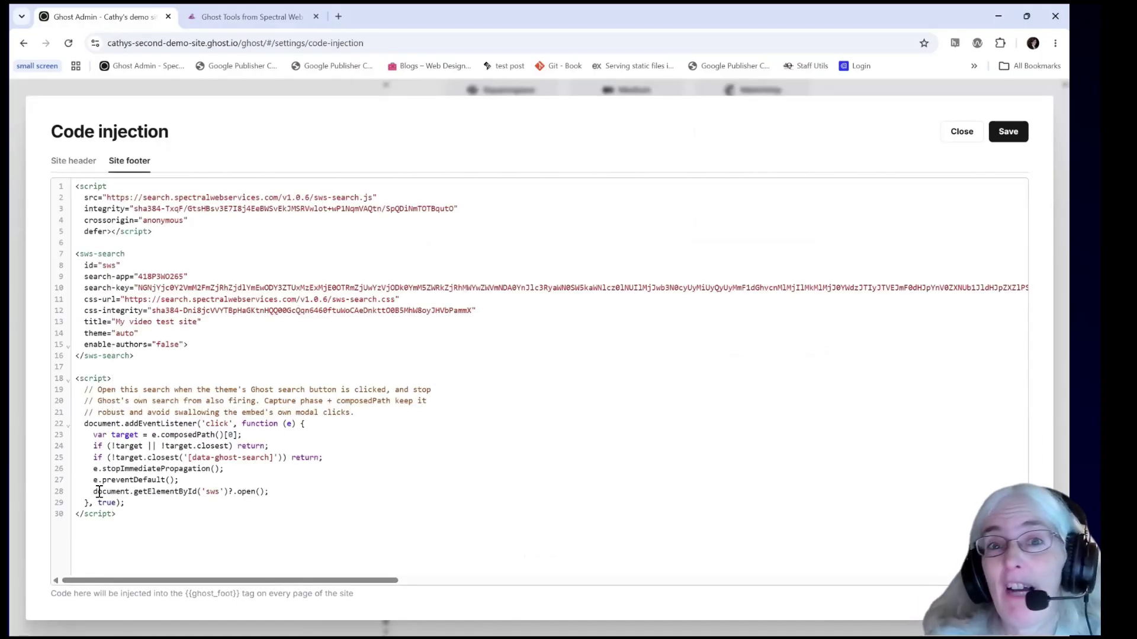
- Paste the popup embed code, including its Content API key, below the existing search script in the site footer, check it and save
left_click(73, 556)
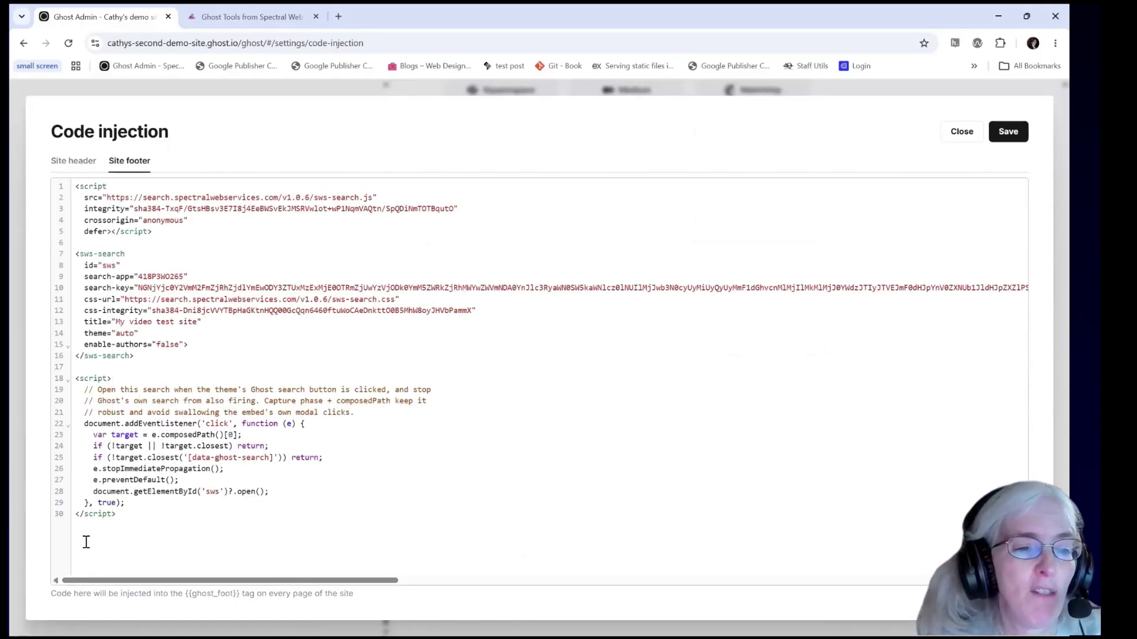
key("Return")
key("Return")
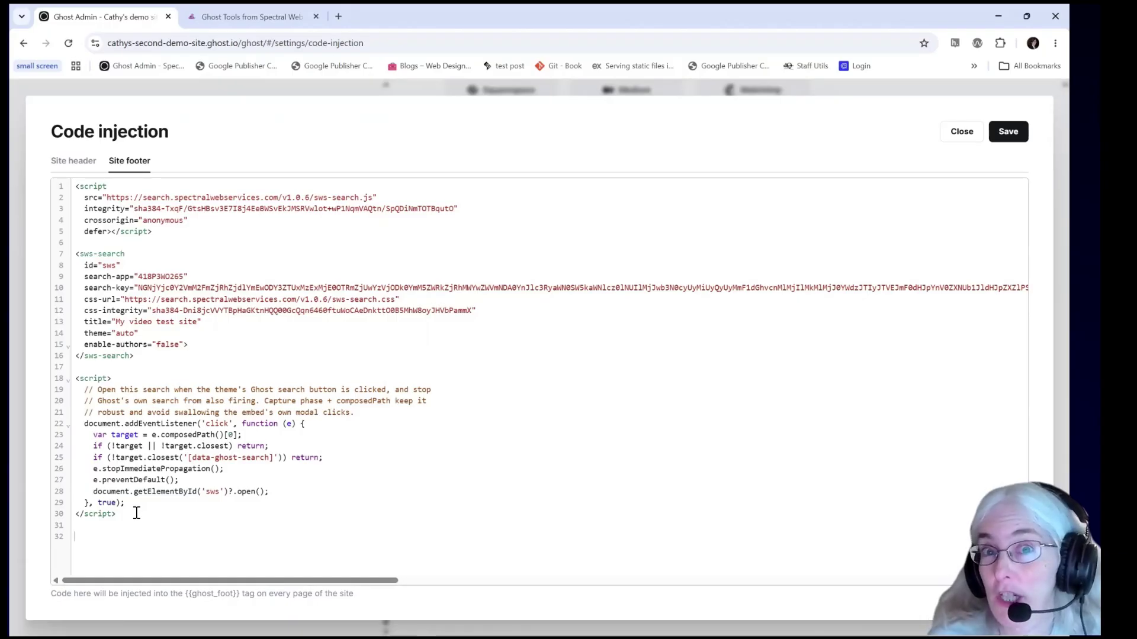
key("ctrl+v")
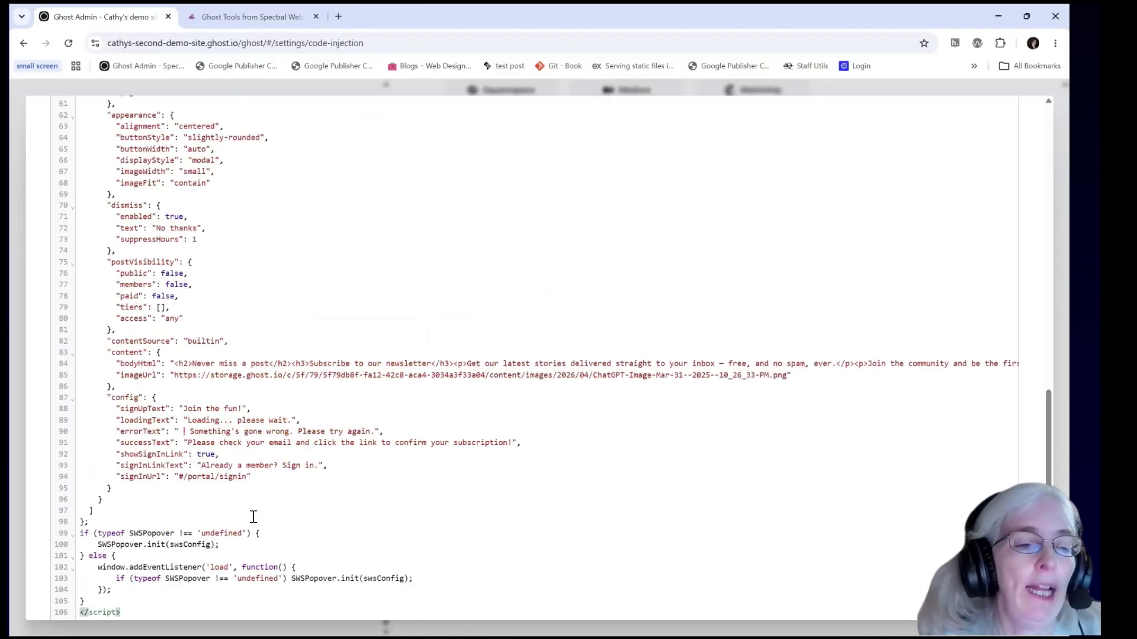
scroll(203, 515, "up", 8)
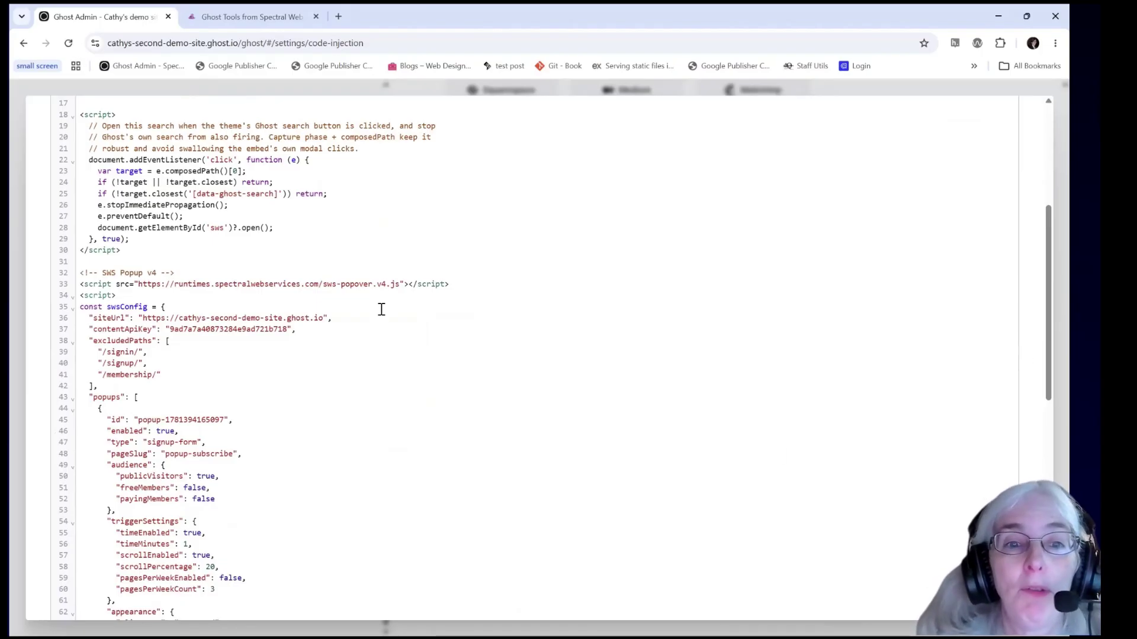
left_click_drag(137, 286, 399, 290)
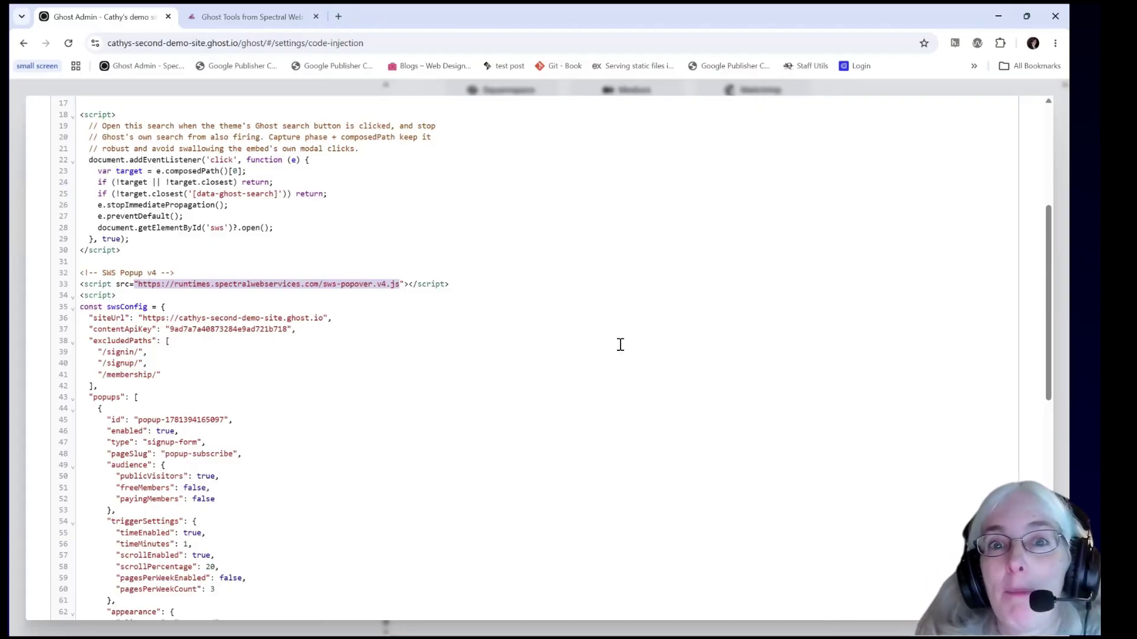
scroll(903, 213, "up", 5)
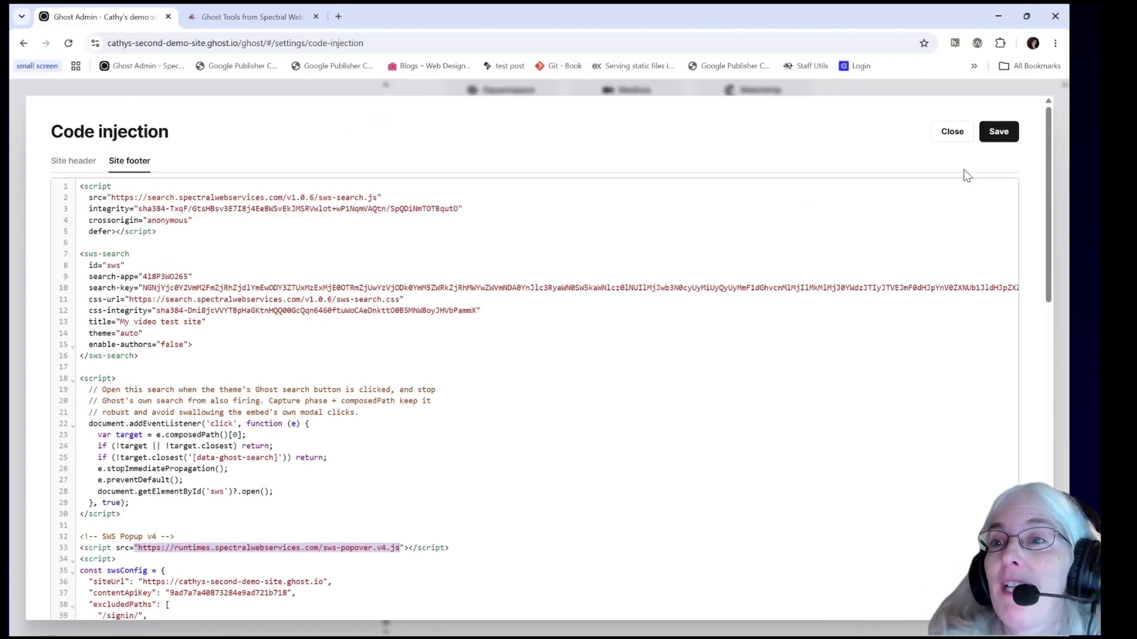
left_click(1000, 138)
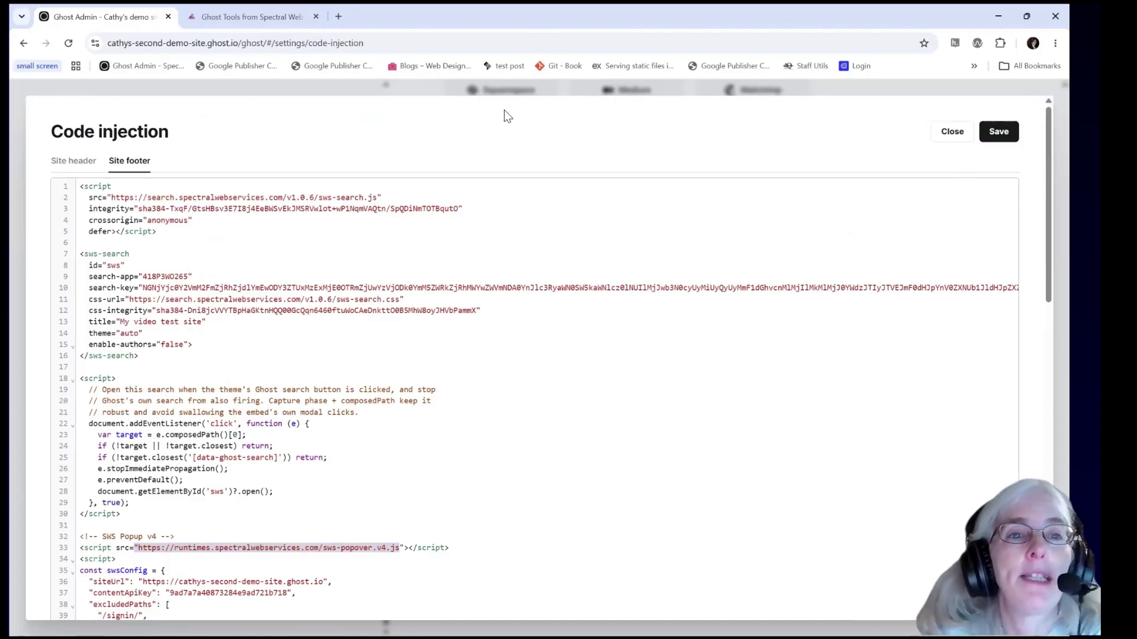
- Open demo.spectralwebservices.com in a new browser tab and go through the homepage to test the popup's scroll trigger
left_click(338, 17)
type("demo")
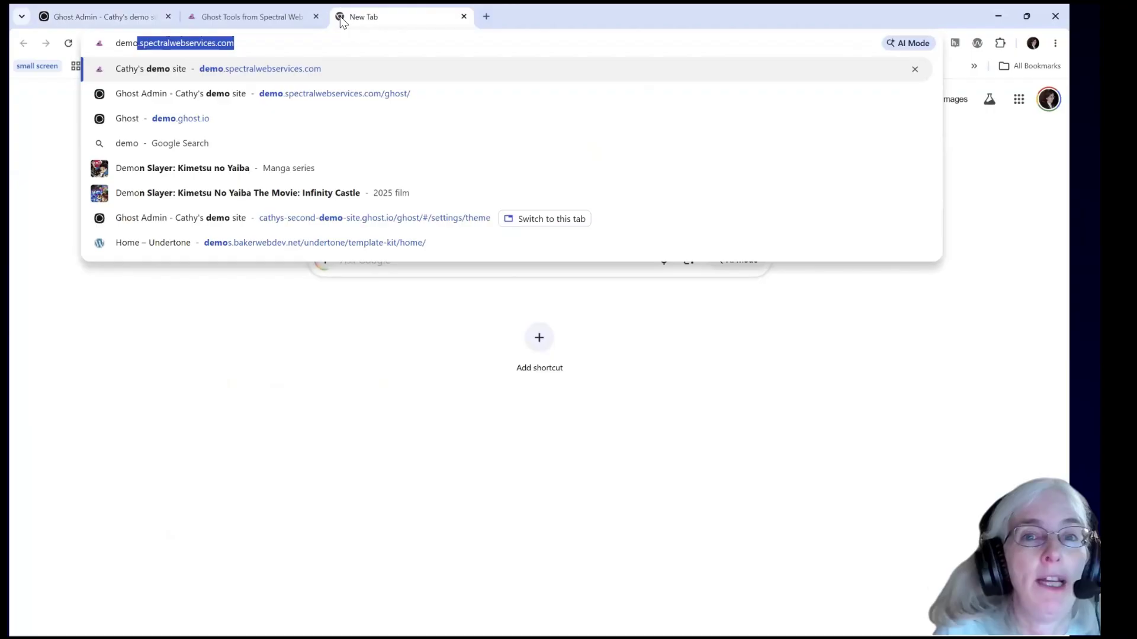
key("Return")
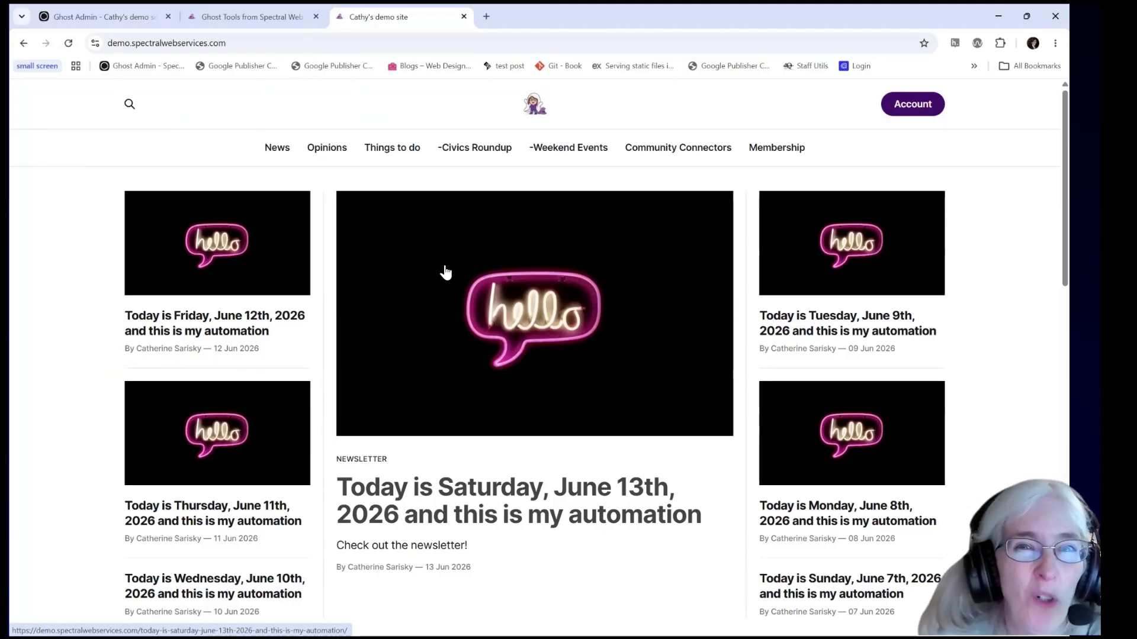
scroll(444, 273, "down", 1)
scroll(445, 272, "down", 10)
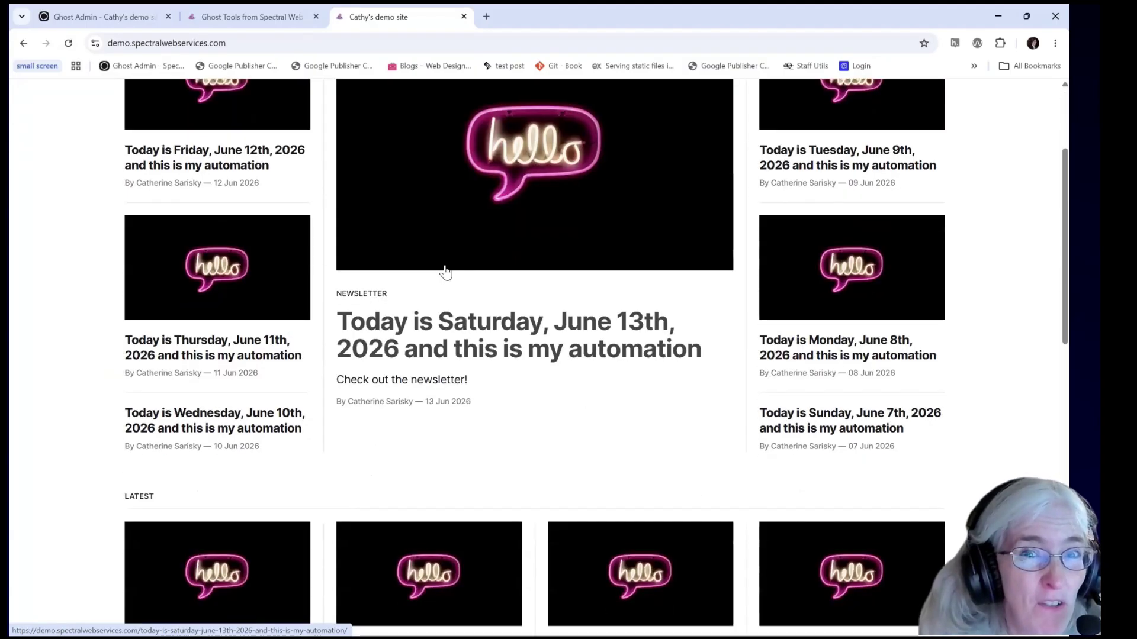
scroll(445, 272, "down", 5)
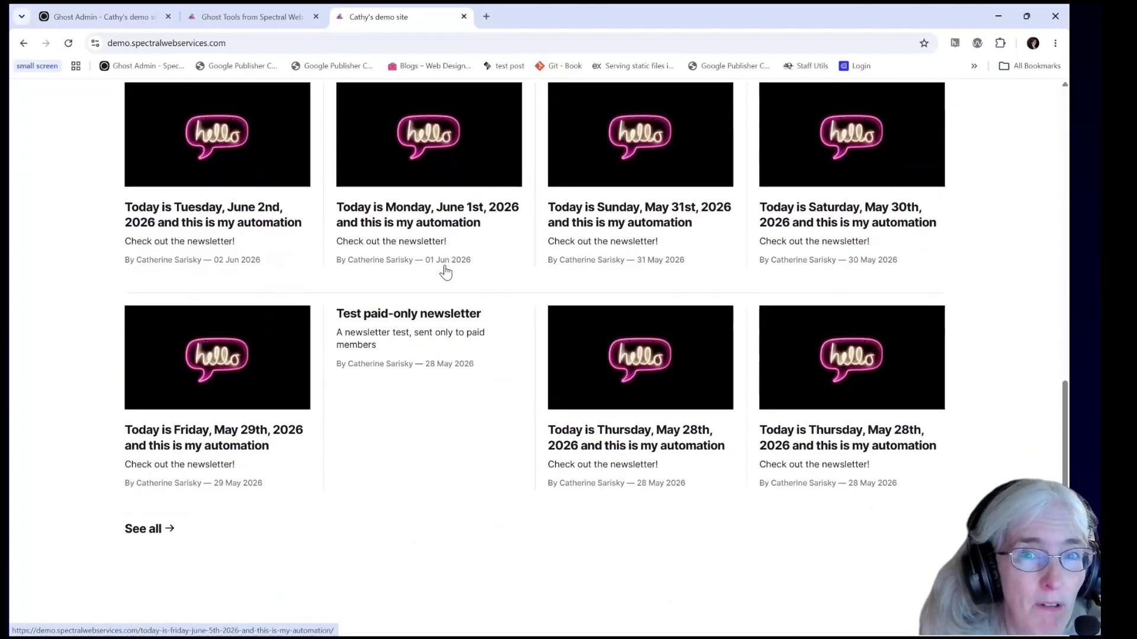
scroll(445, 273, "up", 15)
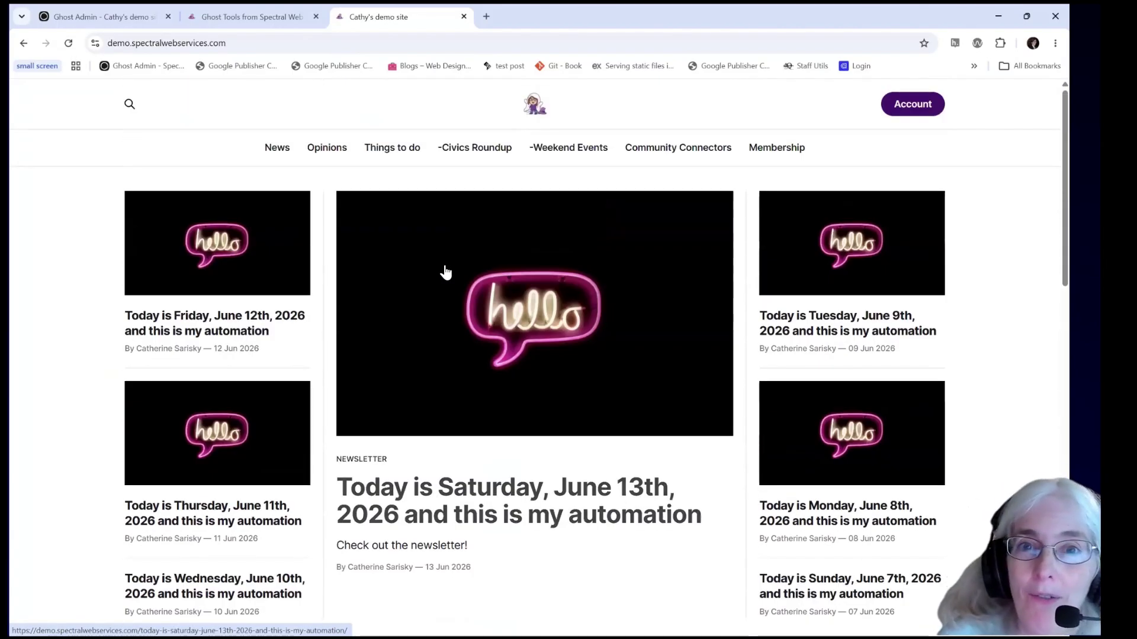
- Check the popup script's messages in the demo site's browser console and sign out of the member account
key("ctrl+shift+i")
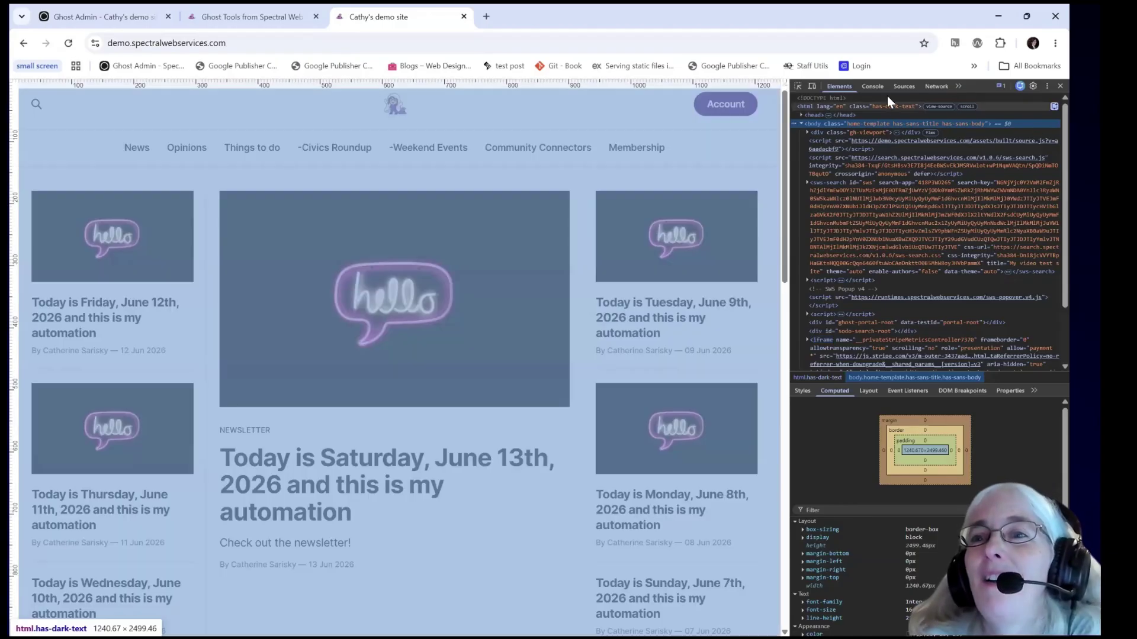
left_click(873, 87)
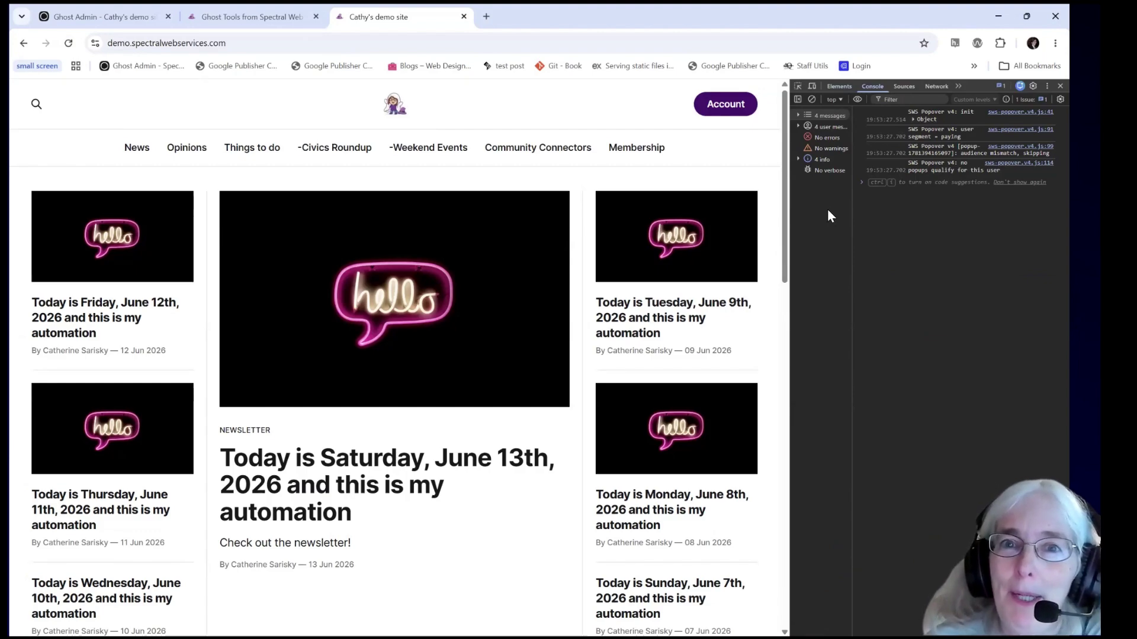
left_click(715, 114)
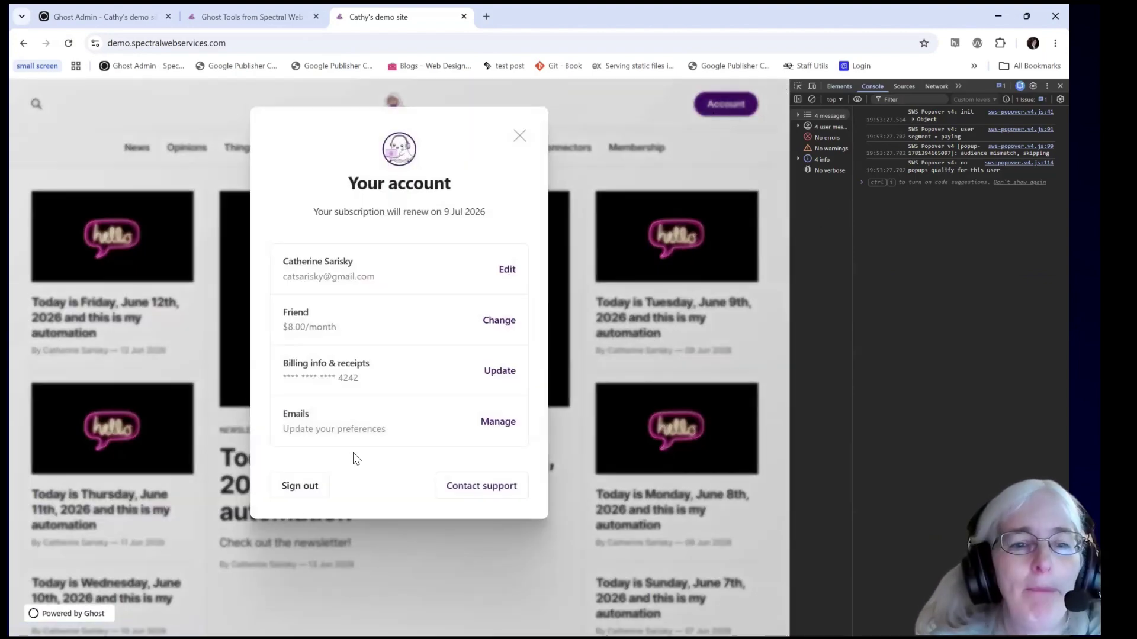
left_click(307, 488)
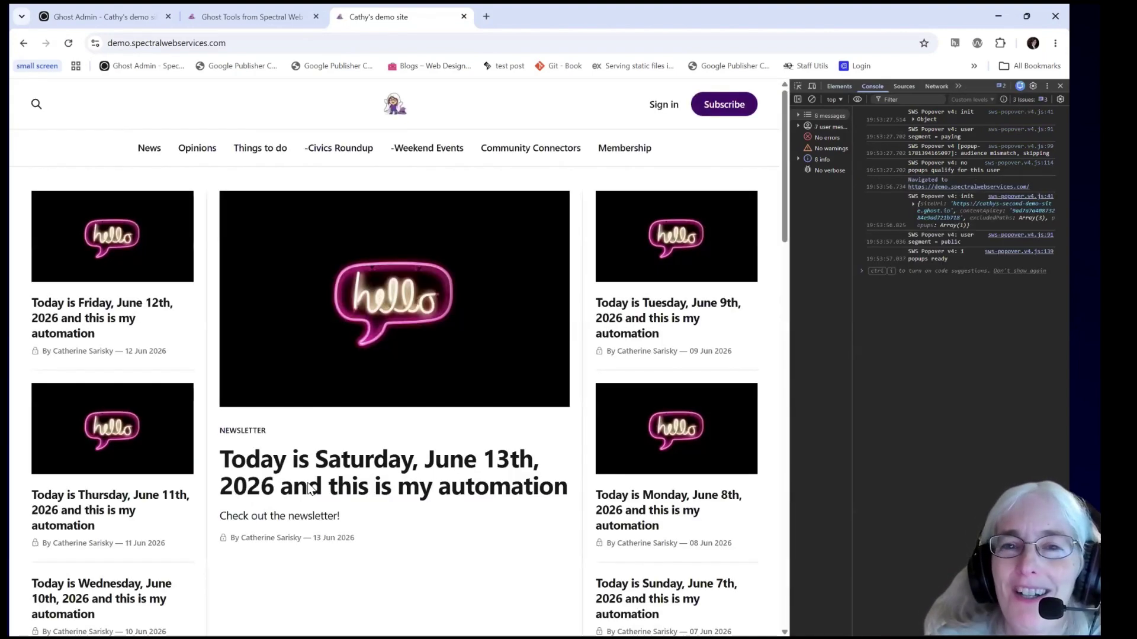
- Reload the demo site as a signed-out visitor, check the console's popup status, trigger the signup popup partway down the homepage and close it
left_click(69, 44)
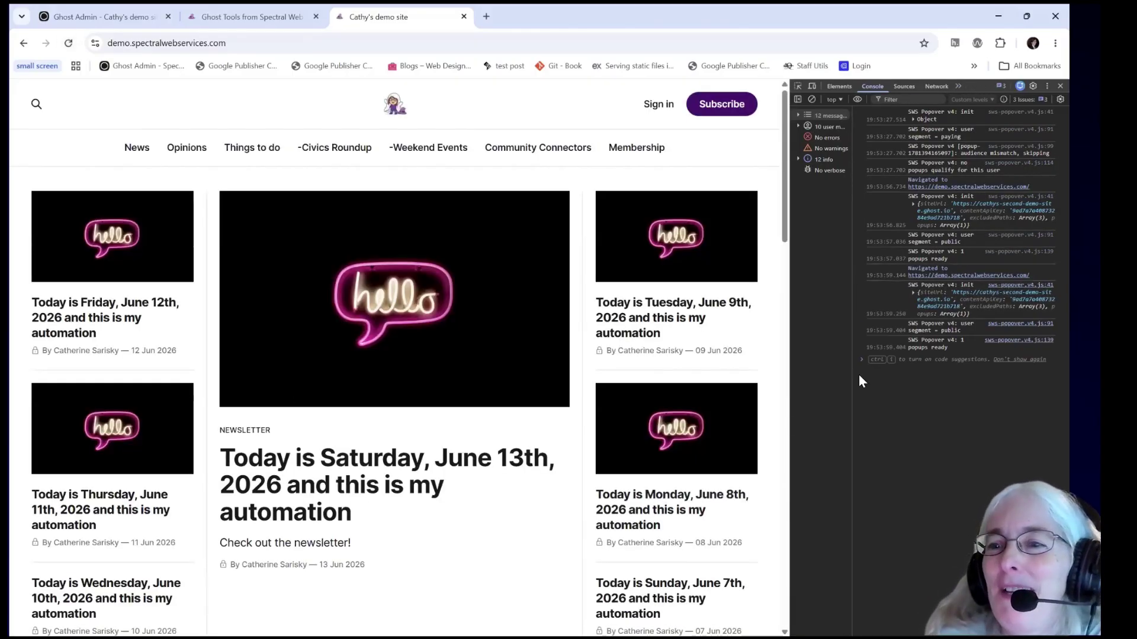
left_click_drag(968, 349, 907, 337)
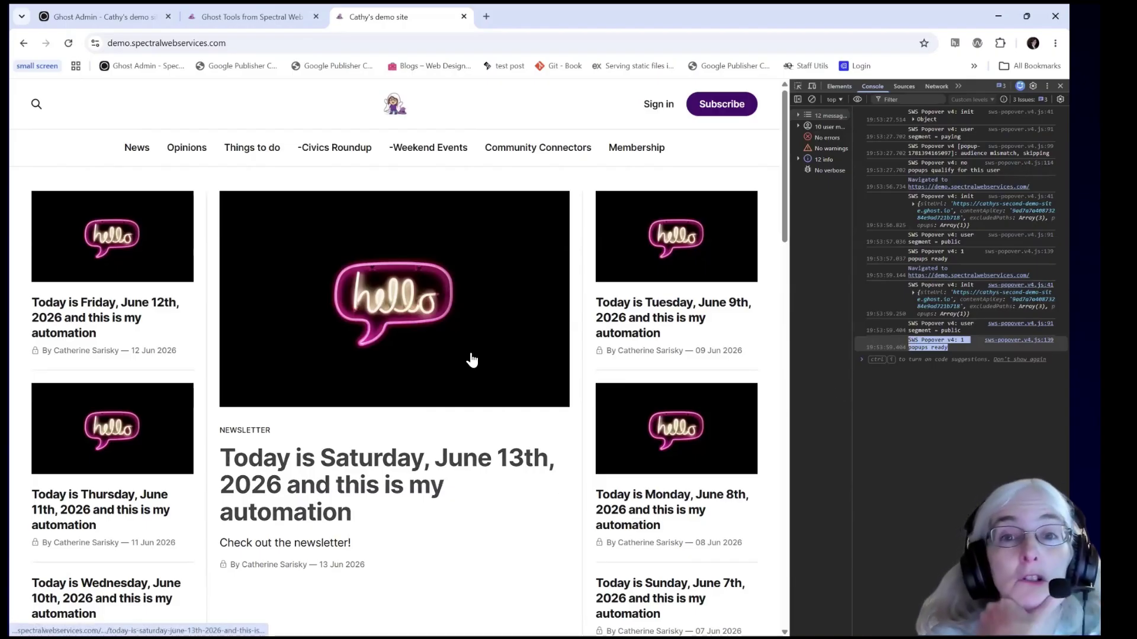
scroll(468, 359, "down", 5)
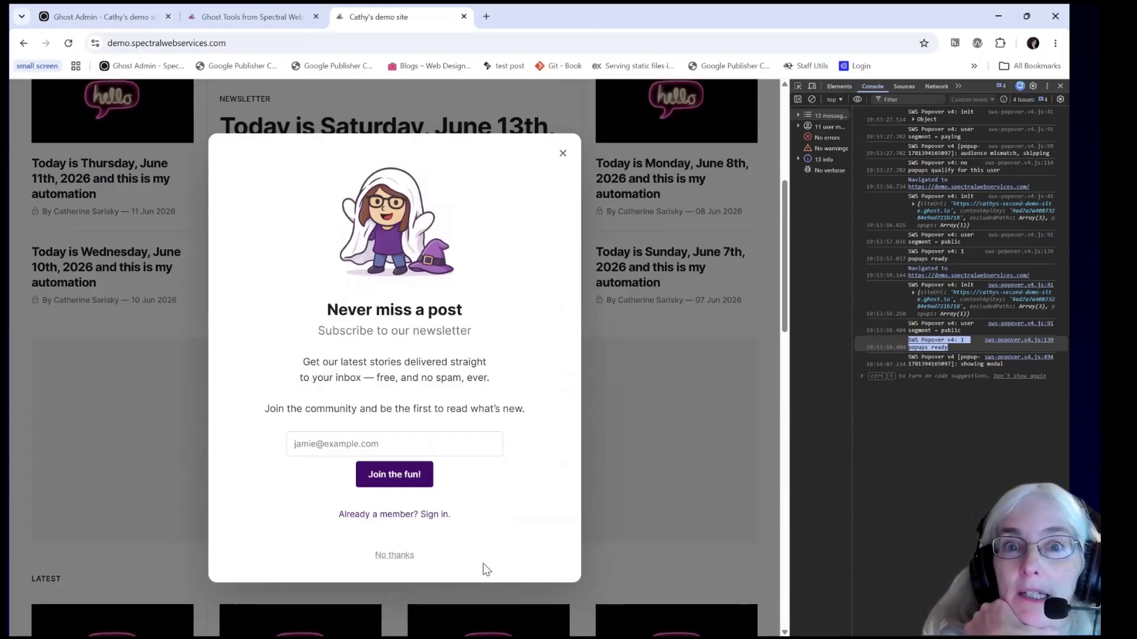
left_click(563, 153)
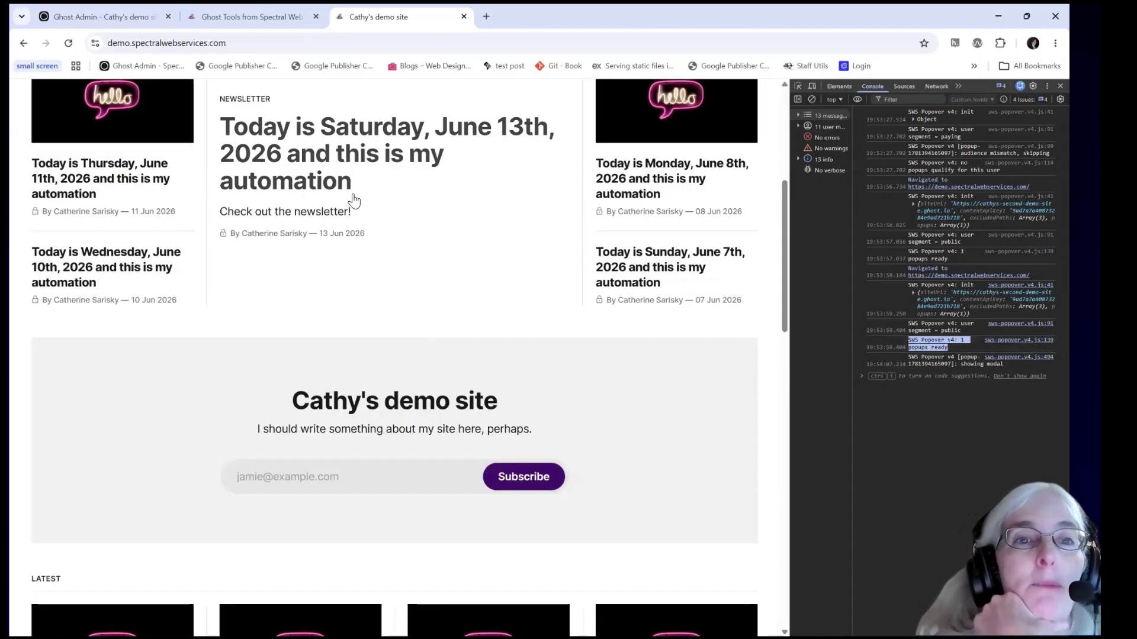
- Return to the Popup Builder and add an Upgrade to paid popup, going through its appearance, content and trigger settings
left_click(239, 17)
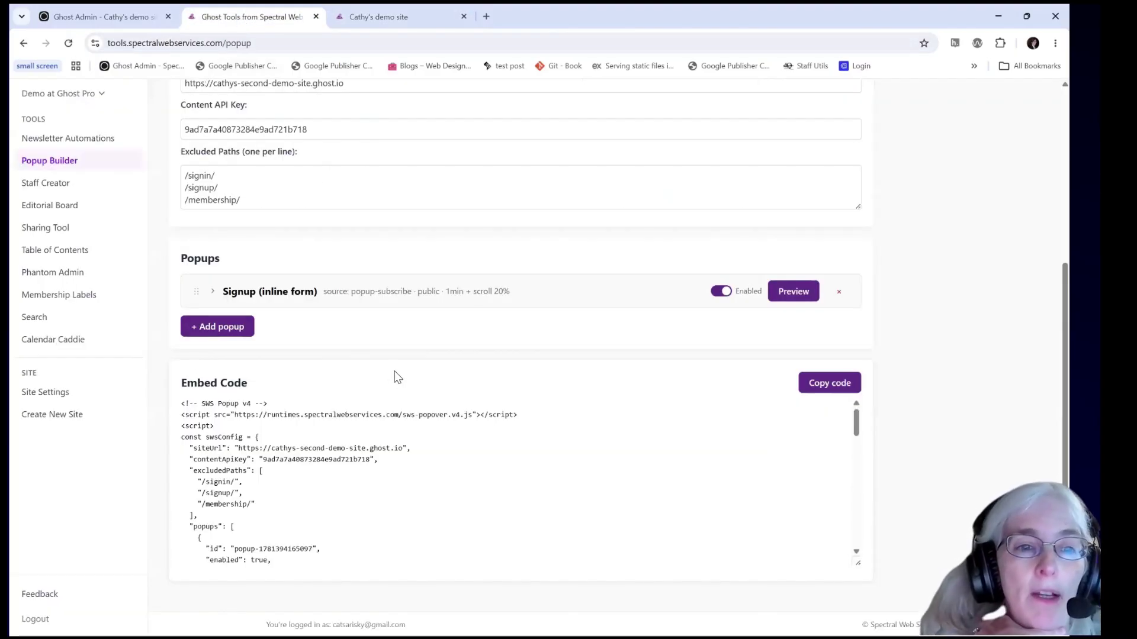
left_click(216, 327)
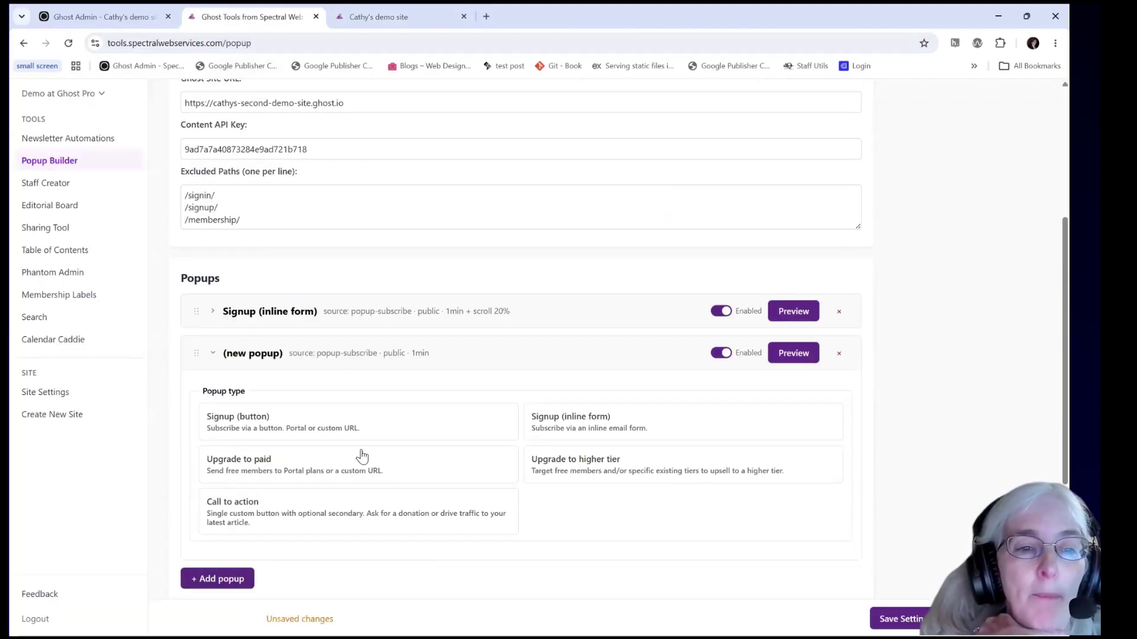
left_click(264, 461)
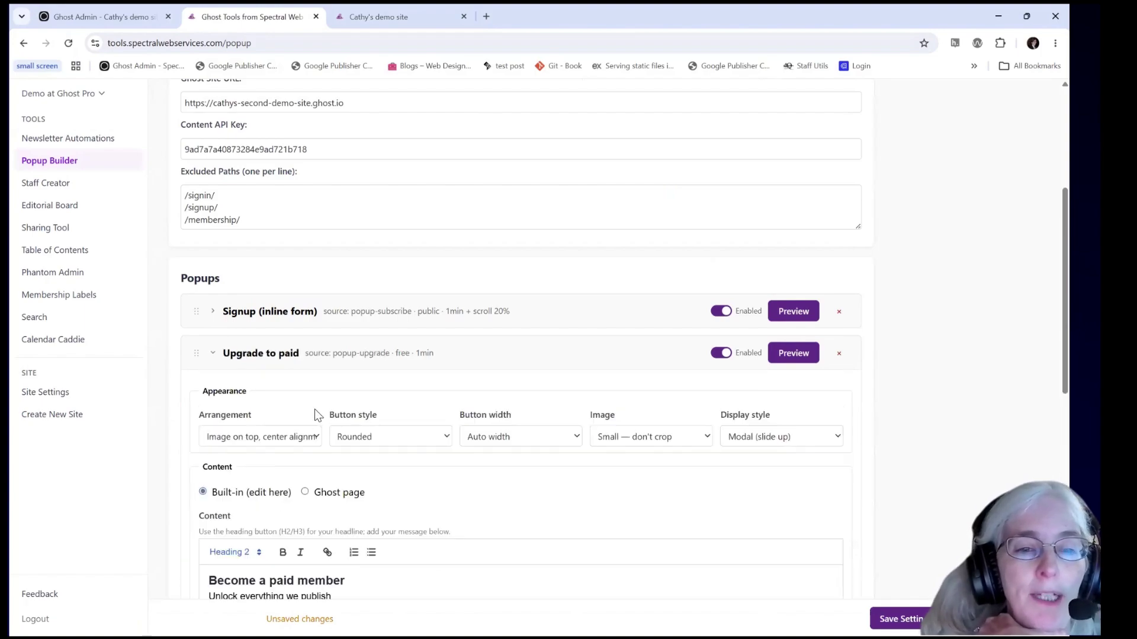
scroll(315, 414, "down", 3)
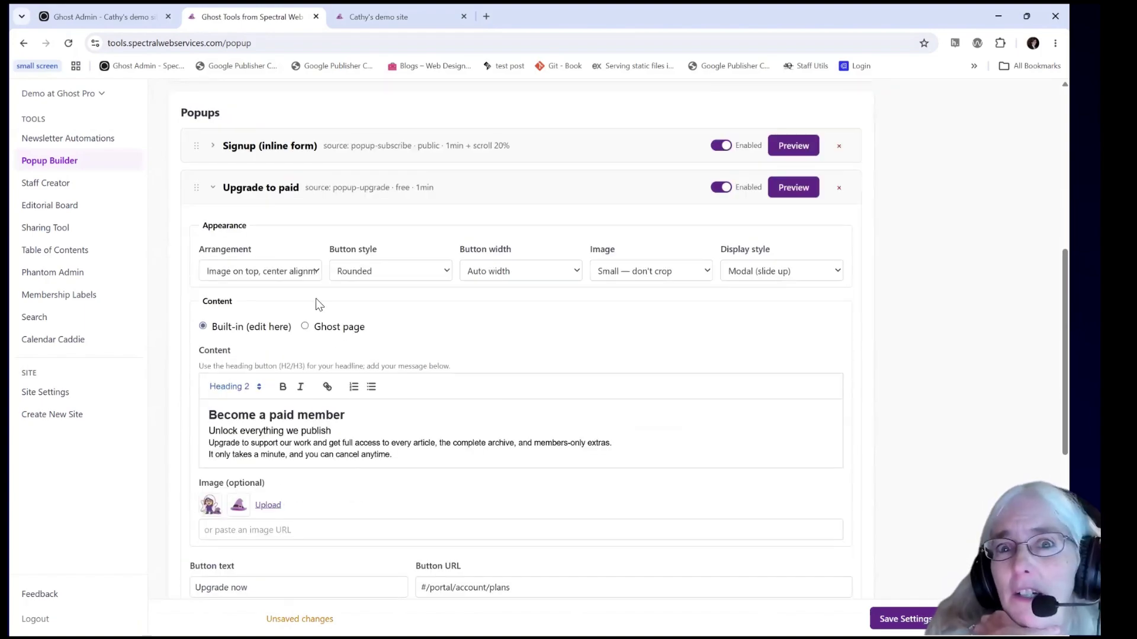
left_click(366, 272)
left_click(552, 303)
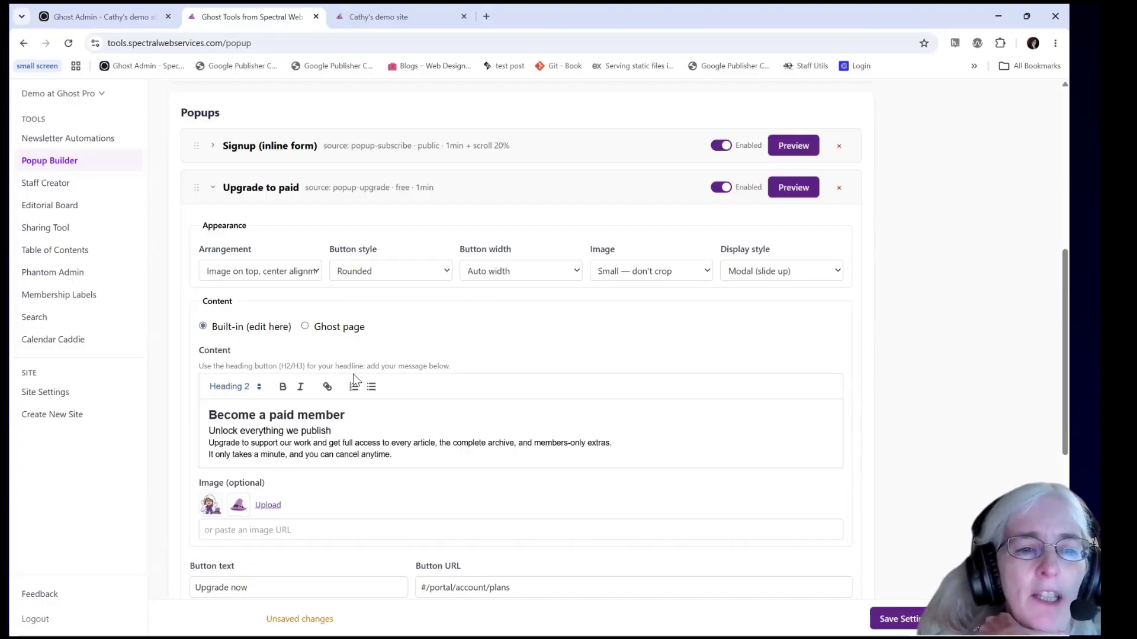
scroll(345, 365, "down", 3)
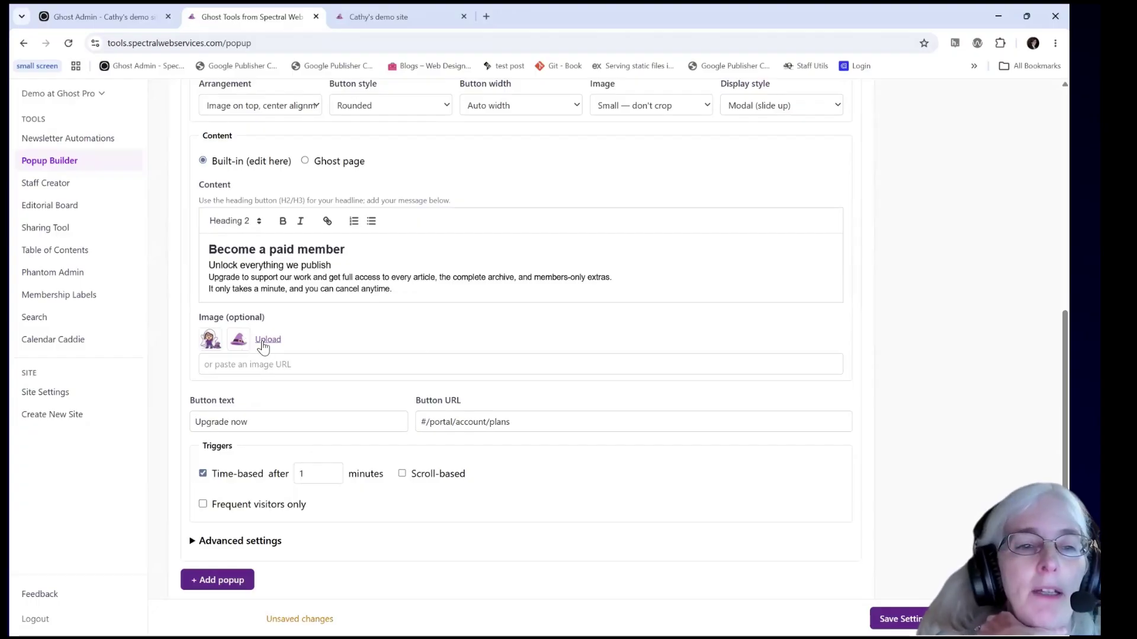
- Use the purple witch hat as the Upgrade to paid popup's image, preview the popup and close the preview
left_click(238, 340)
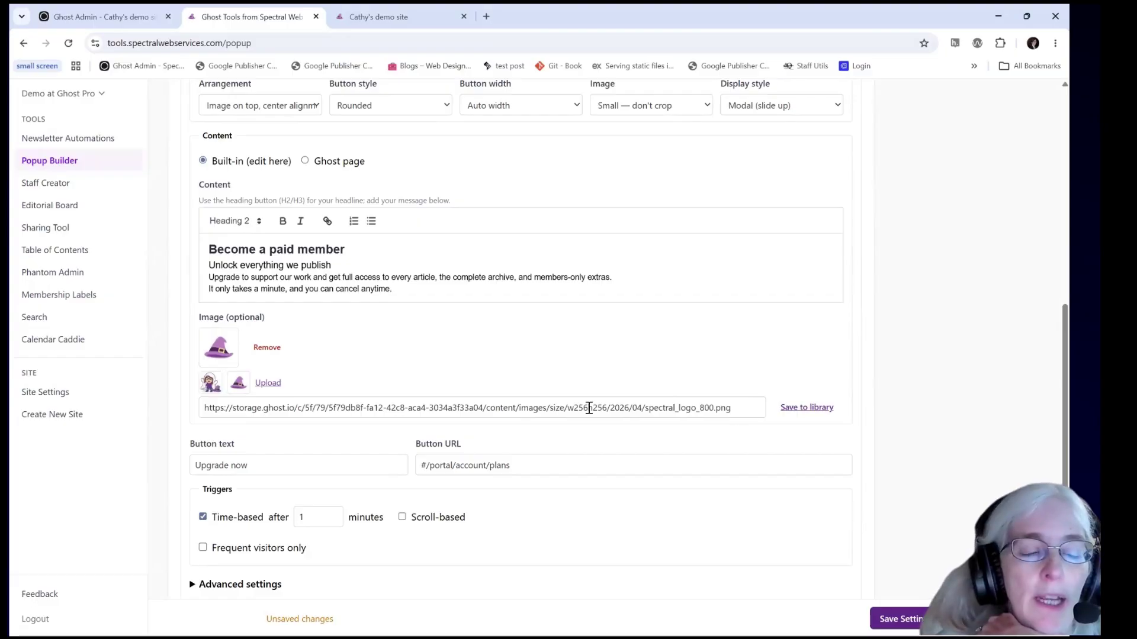
scroll(701, 299, "up", 5)
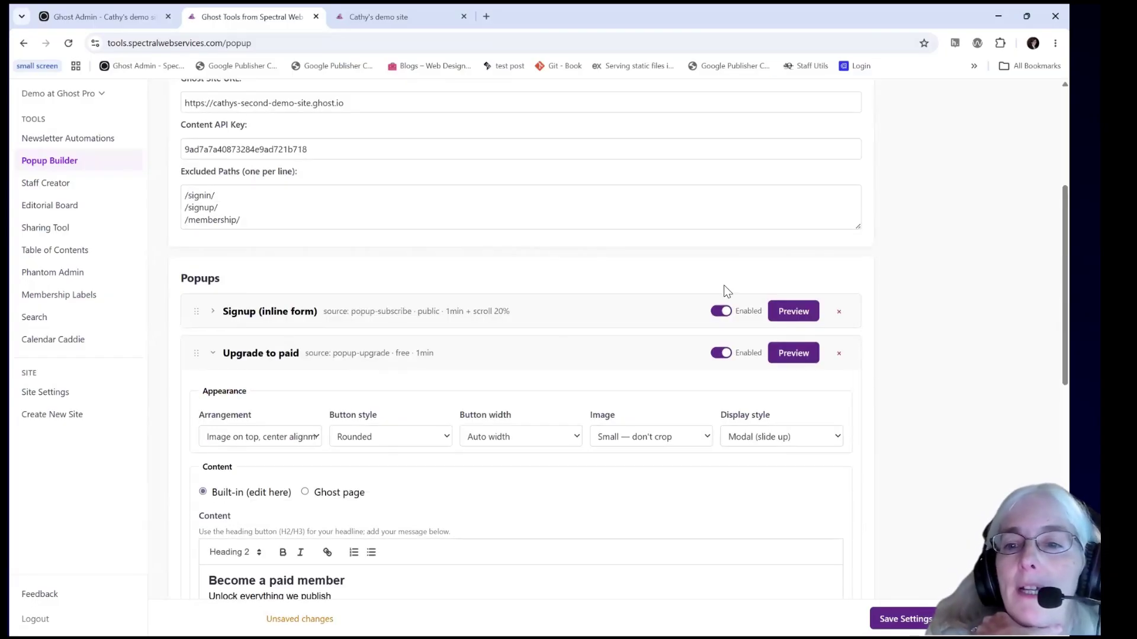
left_click(794, 354)
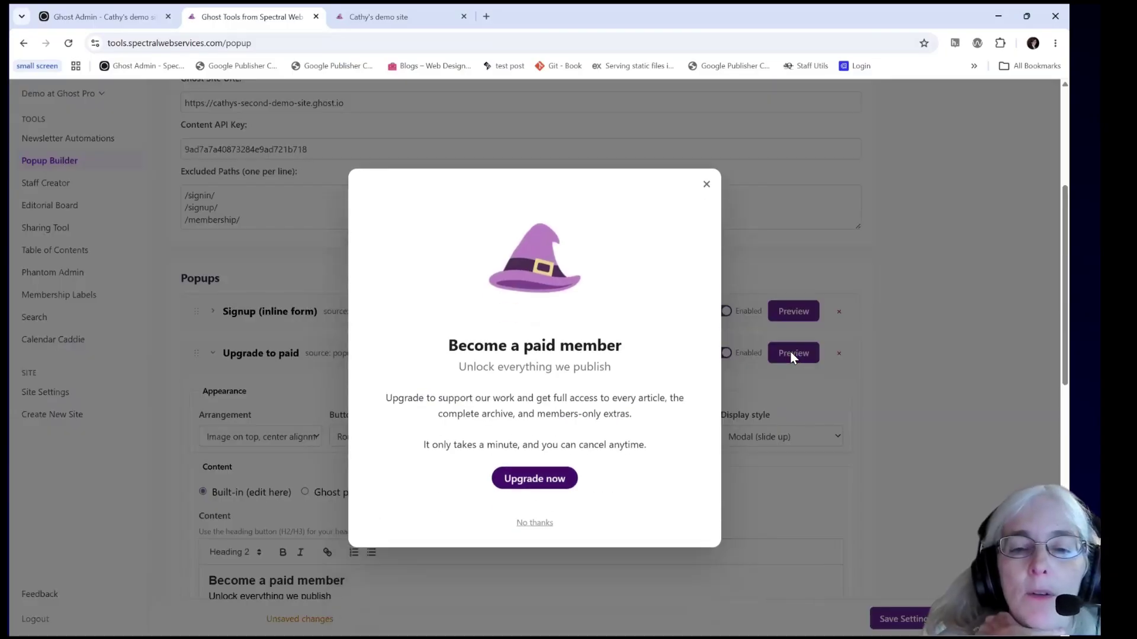
left_click(705, 185)
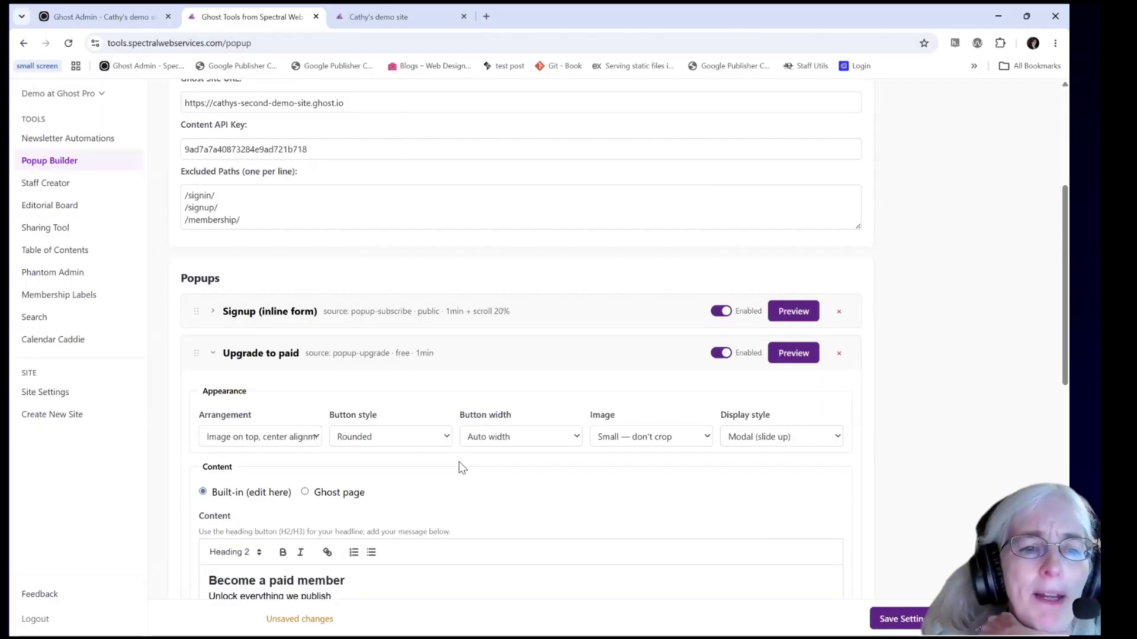
- Set the Upgrade to paid popup's arrangement to Image left, text right and display style to Fullscreen (fade in), and preview it
left_click(275, 436)
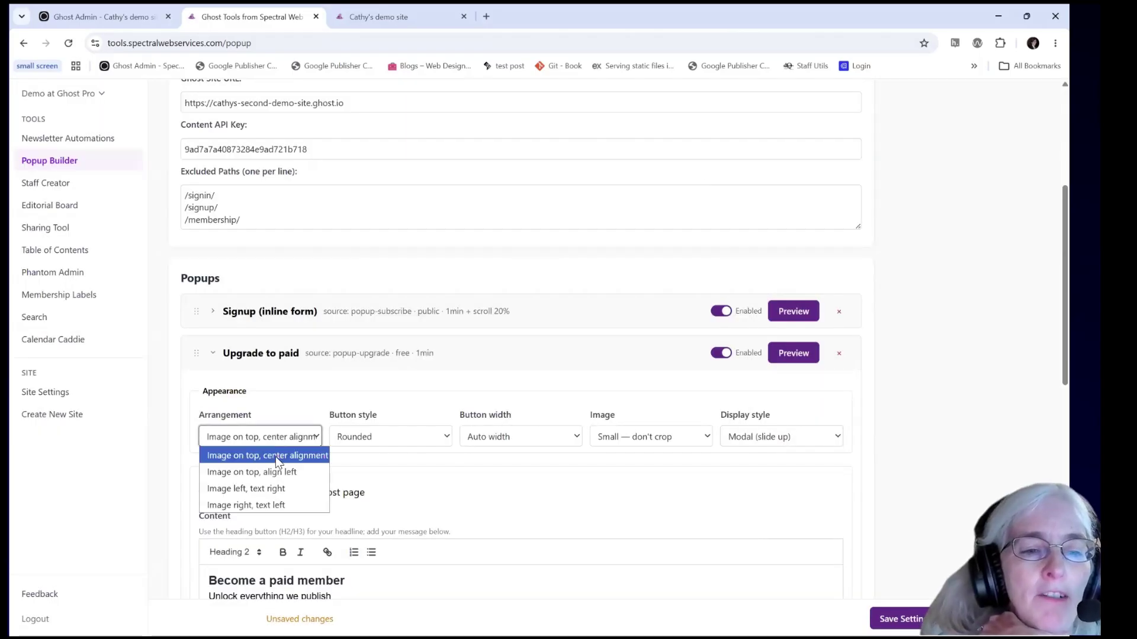
left_click(282, 489)
left_click(765, 439)
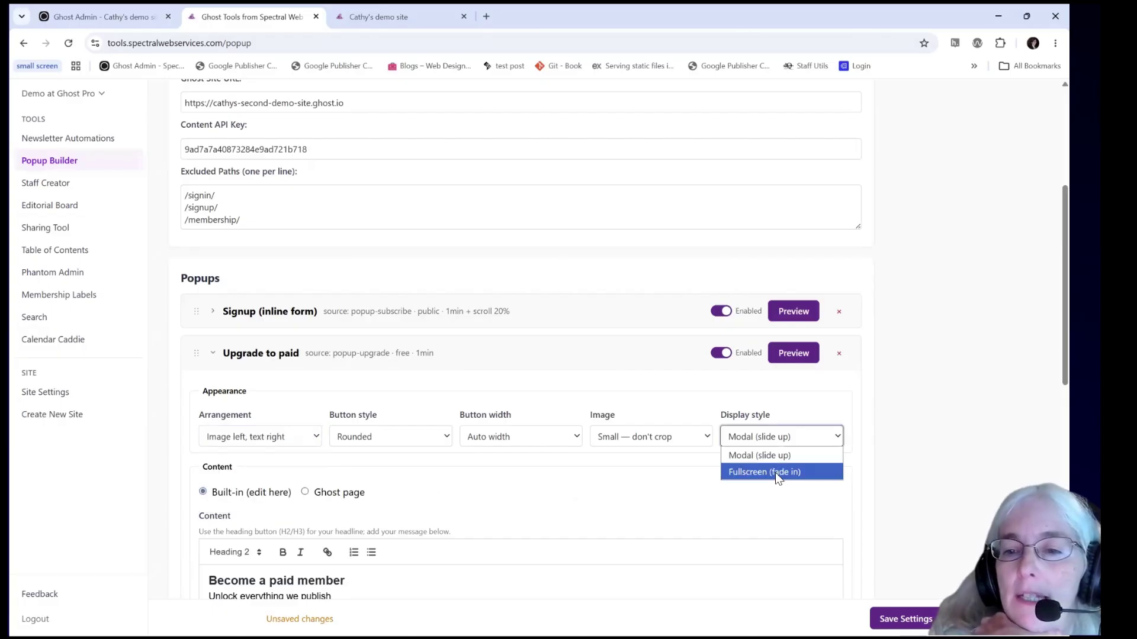
left_click(779, 474)
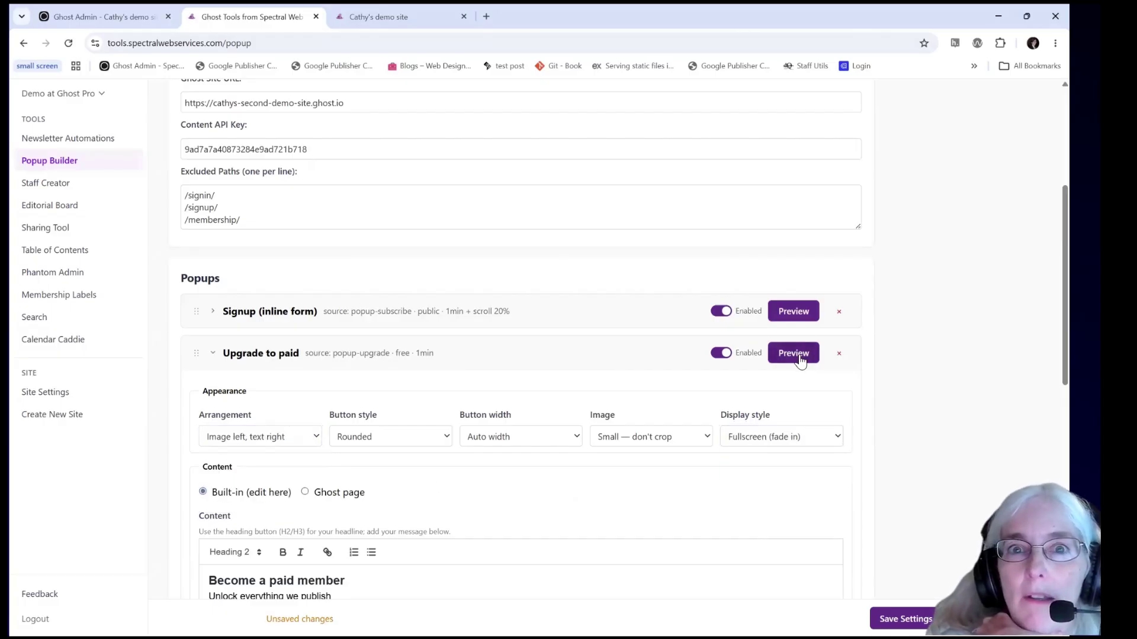
left_click(796, 354)
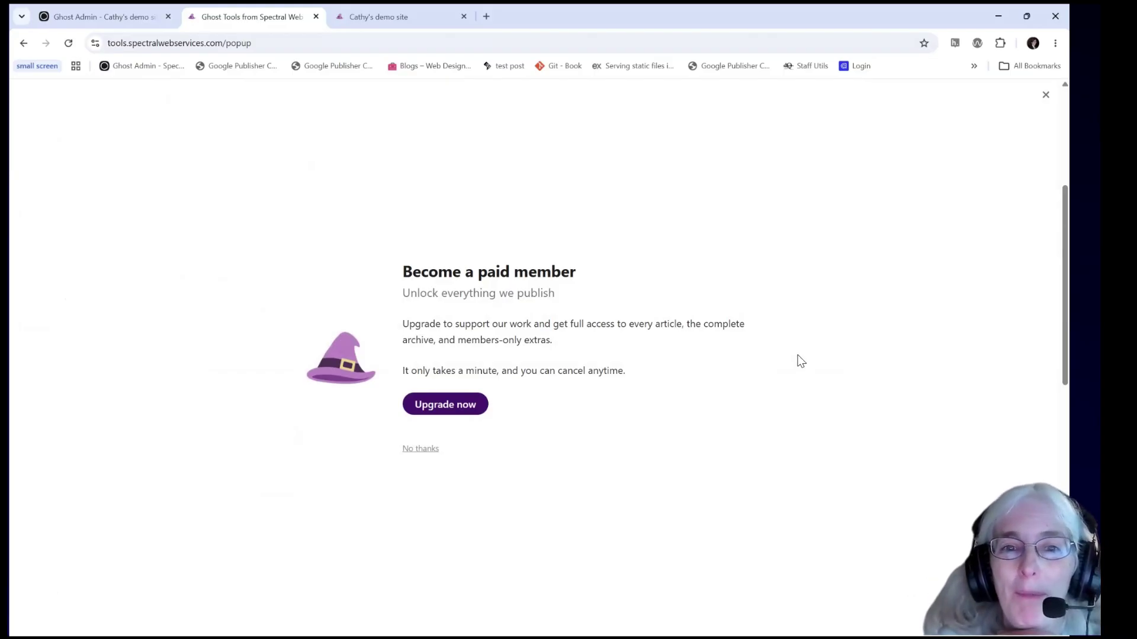
left_click(1046, 96)
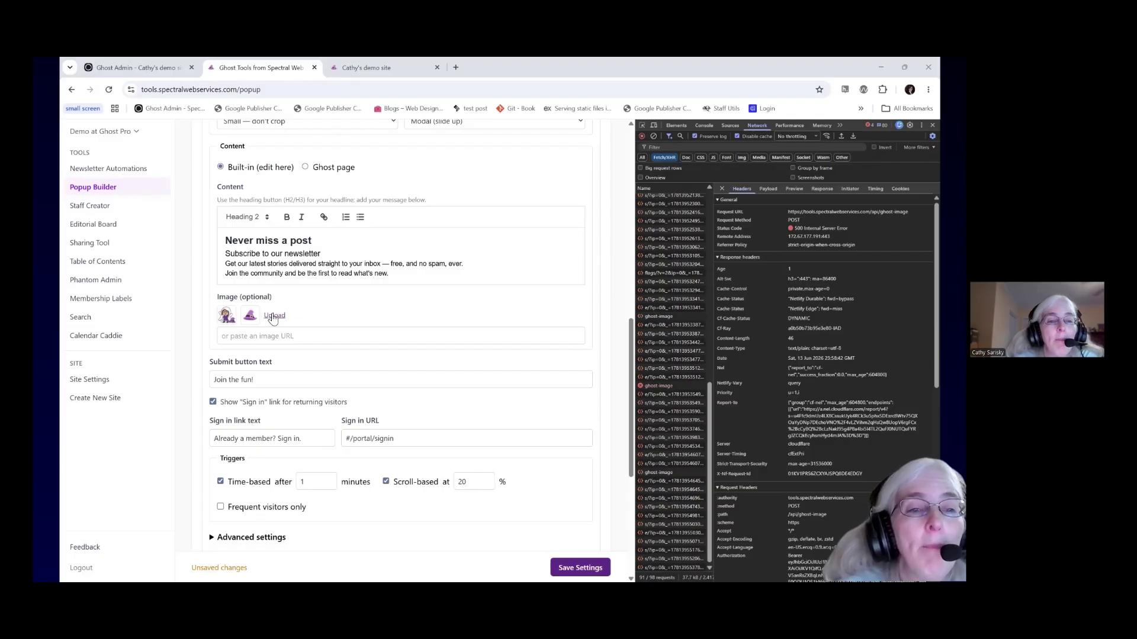
- Upload the resized Unsplash JPG from Downloads as the inline-form signup popup's image and close the developer tools
left_click(274, 316)
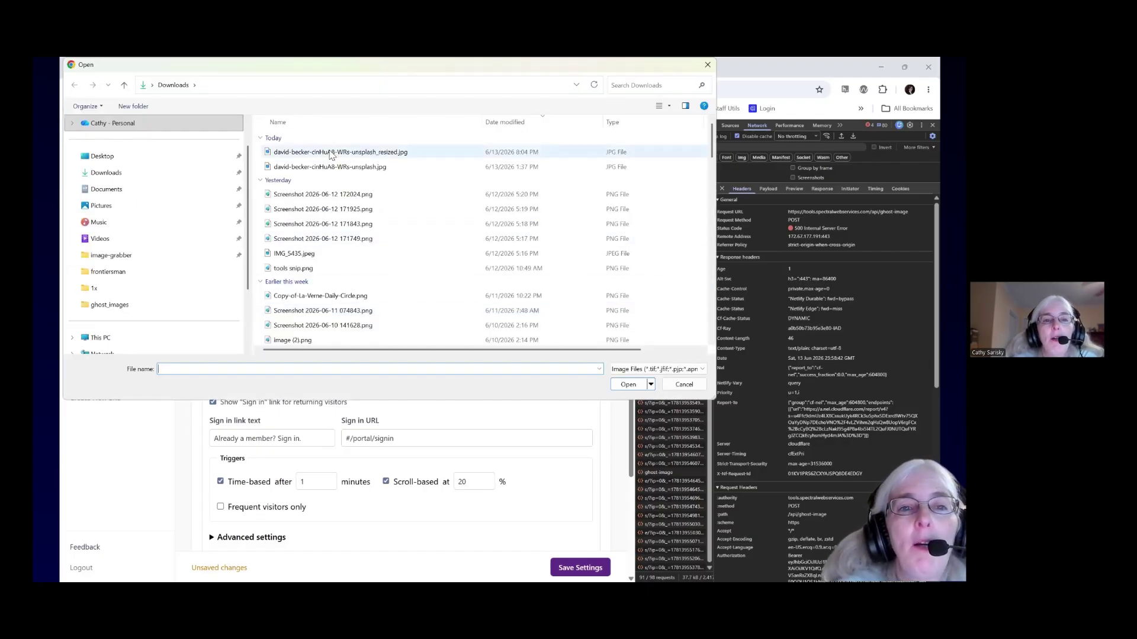
left_click(330, 153)
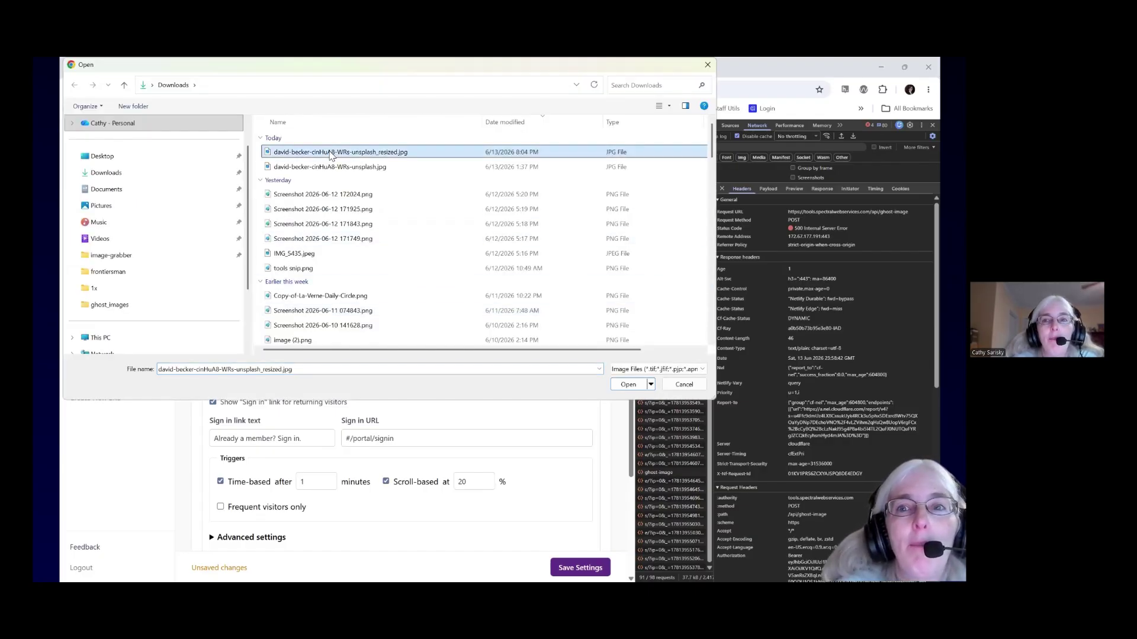
left_click(628, 385)
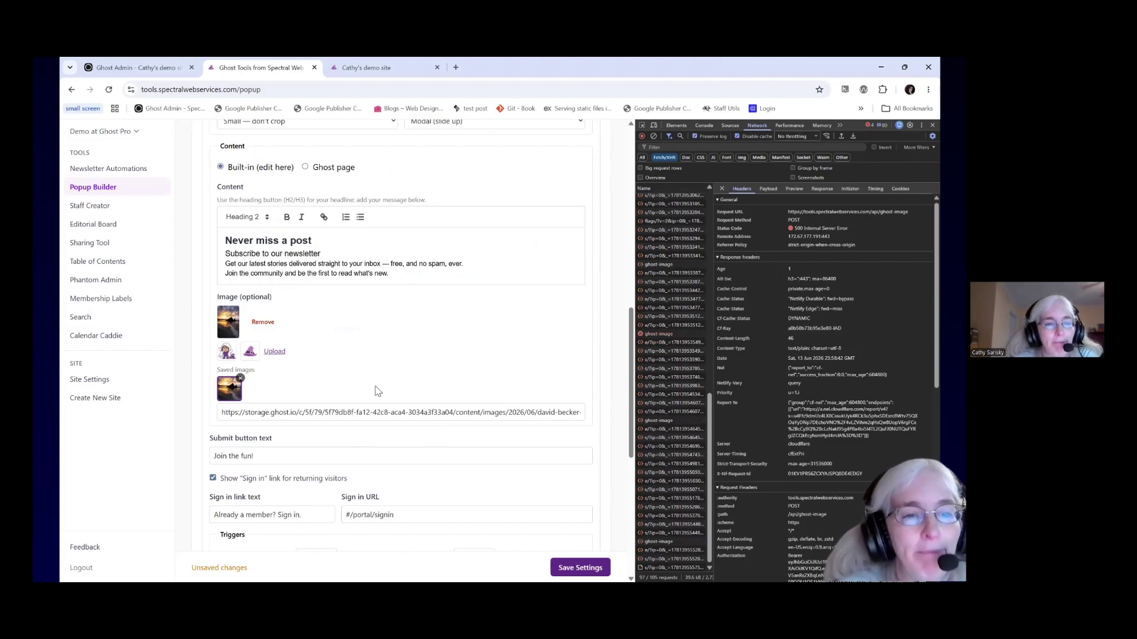
scroll(379, 394, "up", 3)
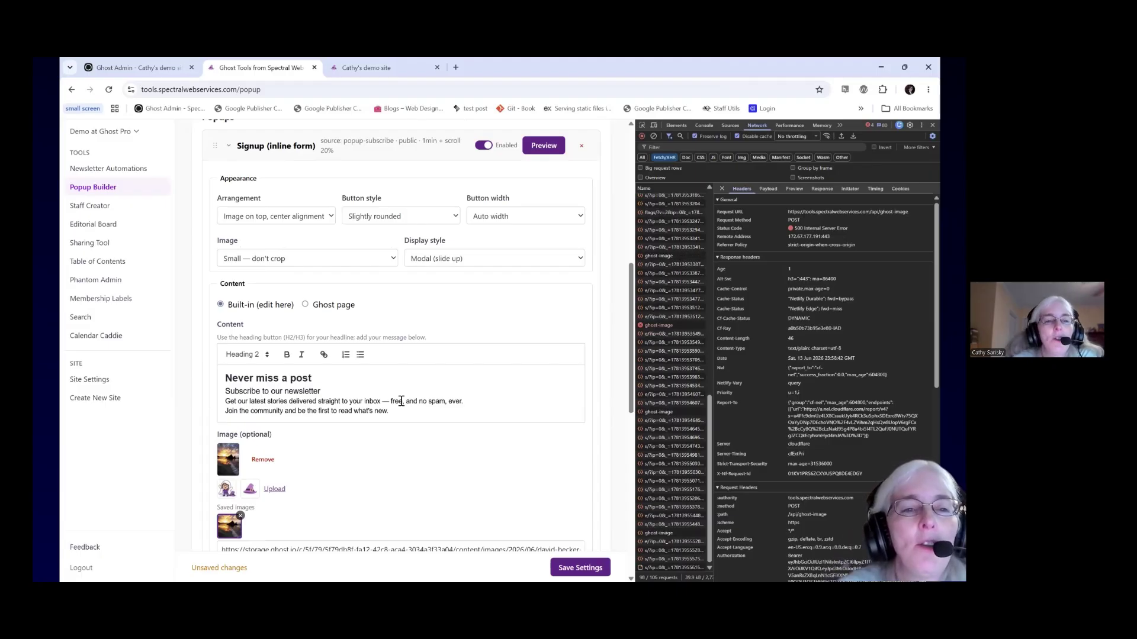
key("F12")
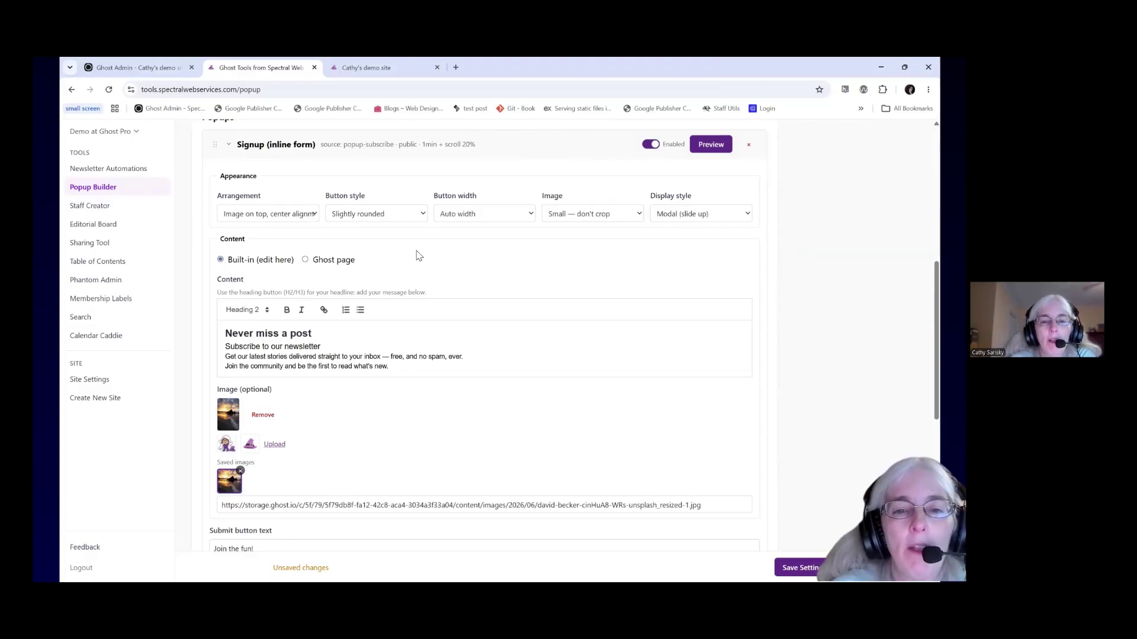
- Set the signup popup's arrangement to Image right, text left and its image to Large — full bleed, save the settings and preview it
left_click(289, 217)
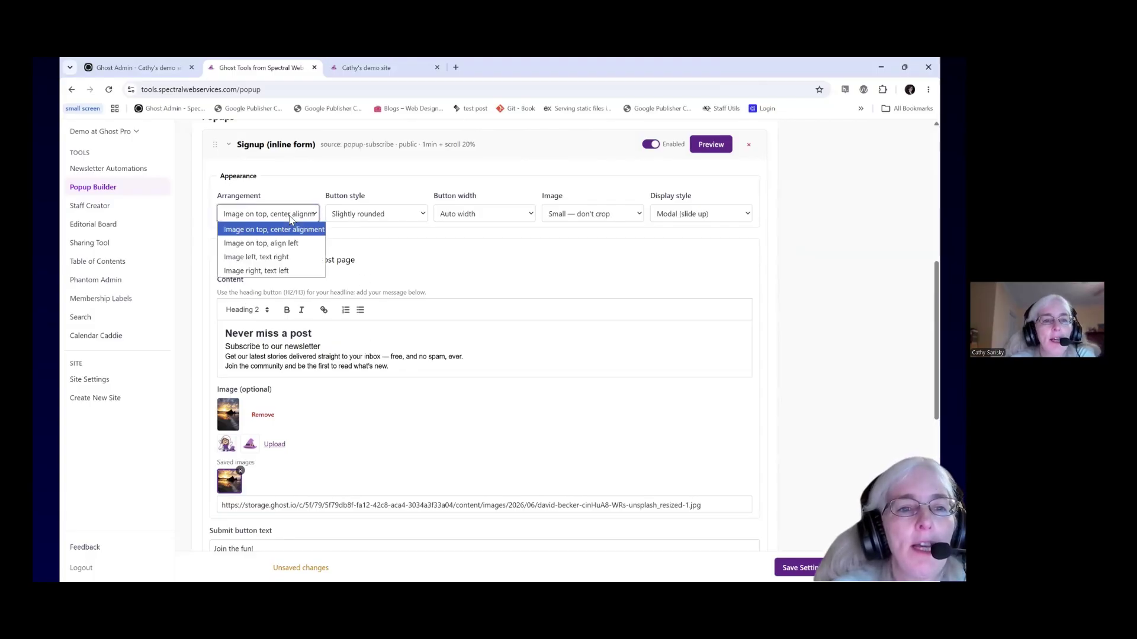
left_click(290, 273)
left_click(598, 218)
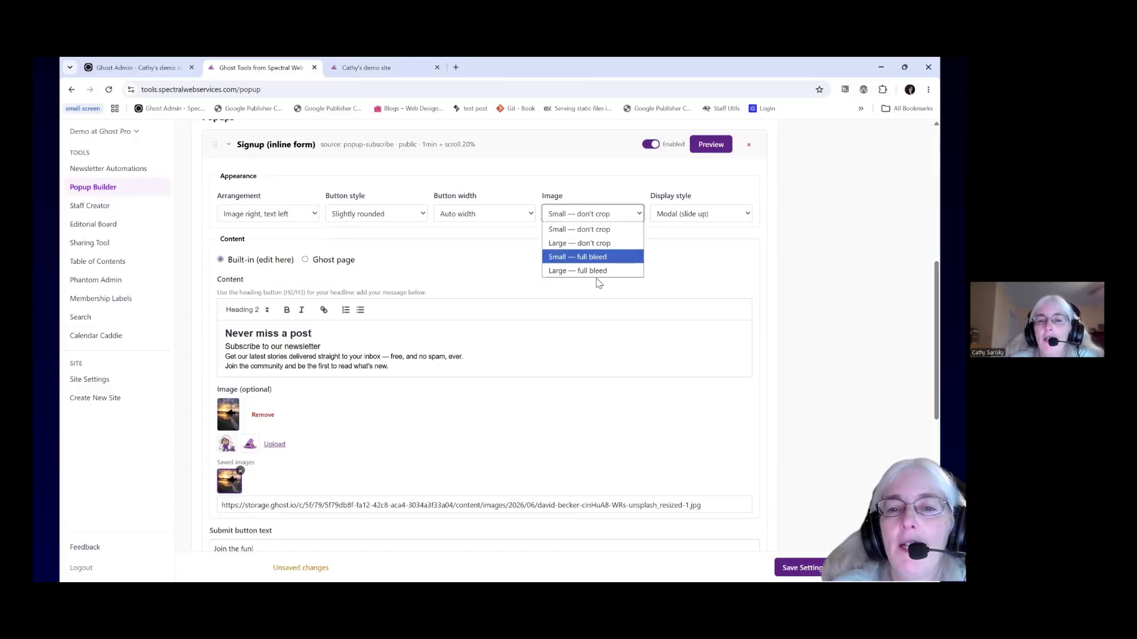
left_click(601, 271)
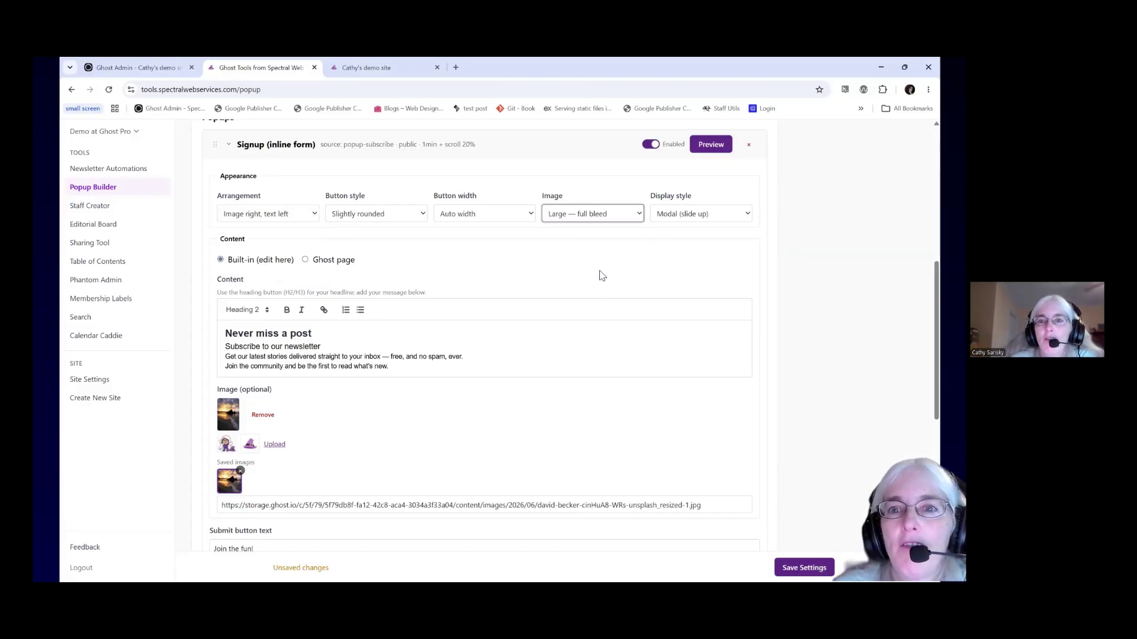
left_click(788, 567)
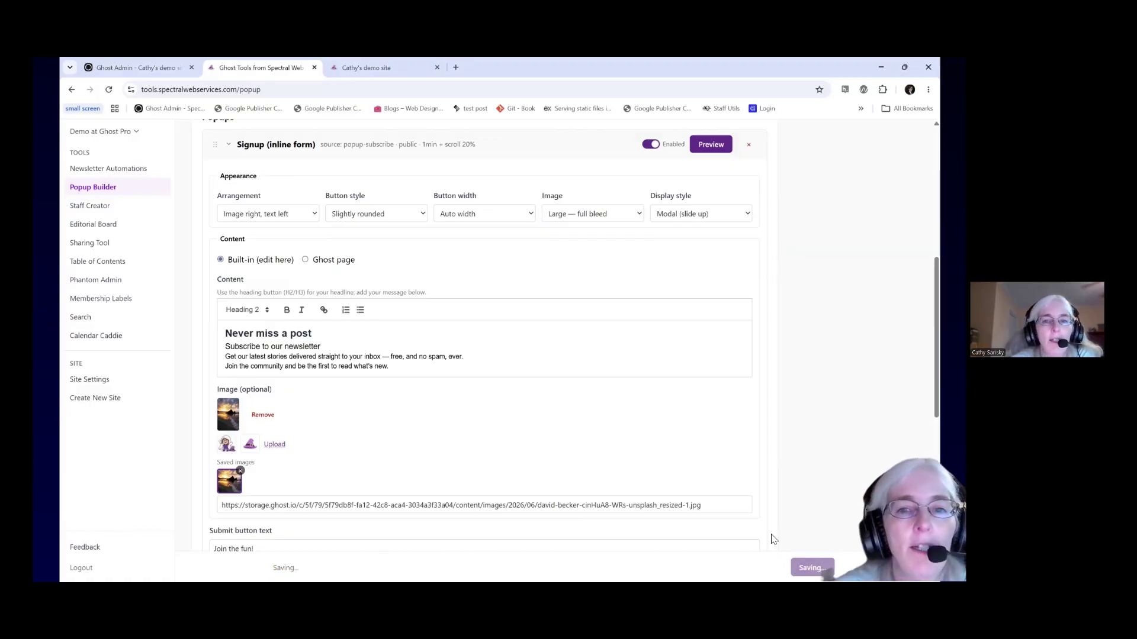
left_click(707, 148)
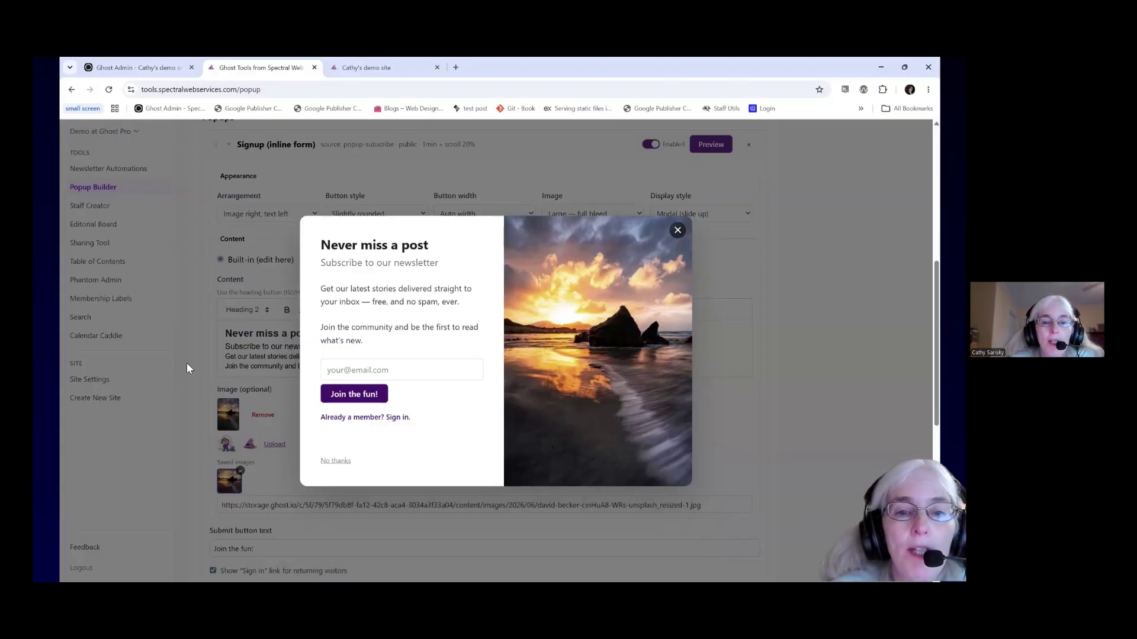
left_click(678, 231)
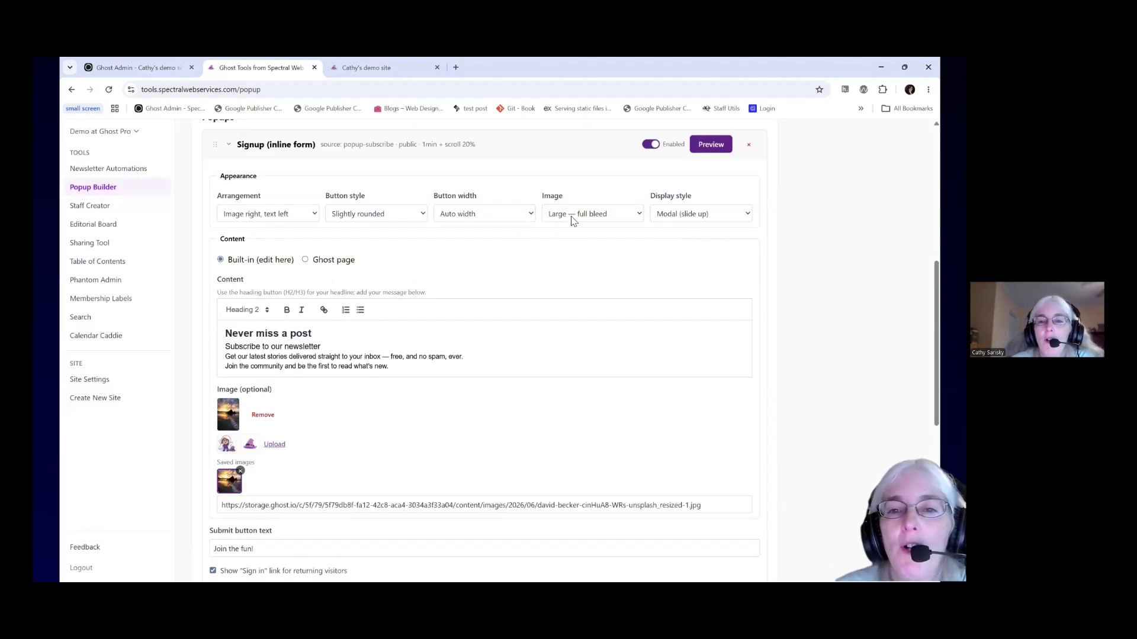
- Set the signup popup's display style to Fullscreen (fade in), preview it, and look over the remaining settings and embed code
left_click(705, 214)
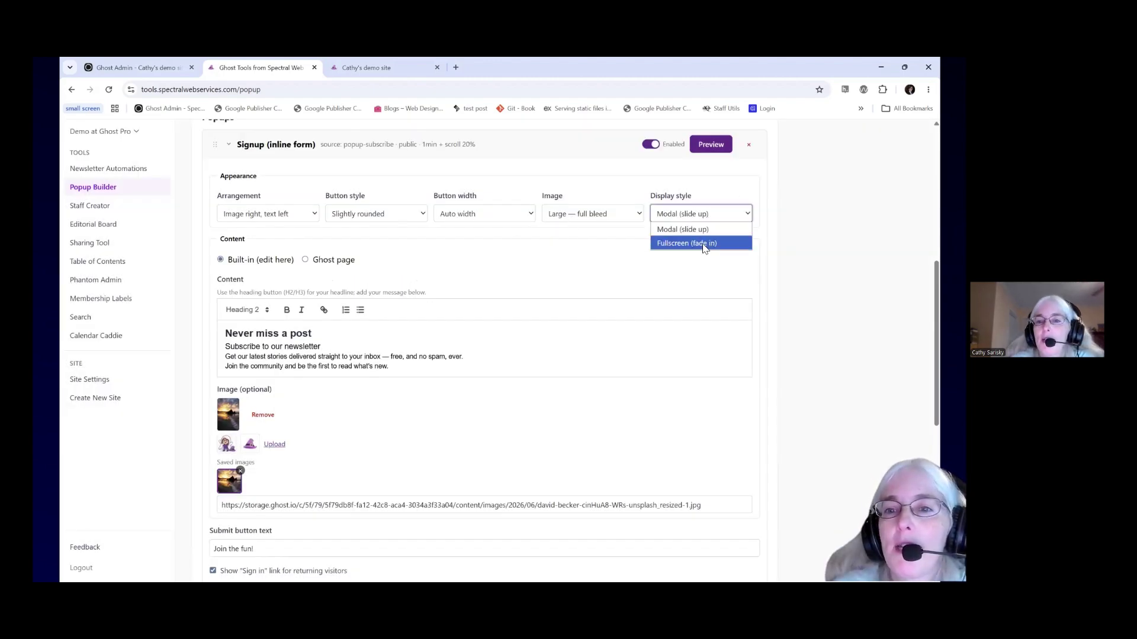
left_click(703, 244)
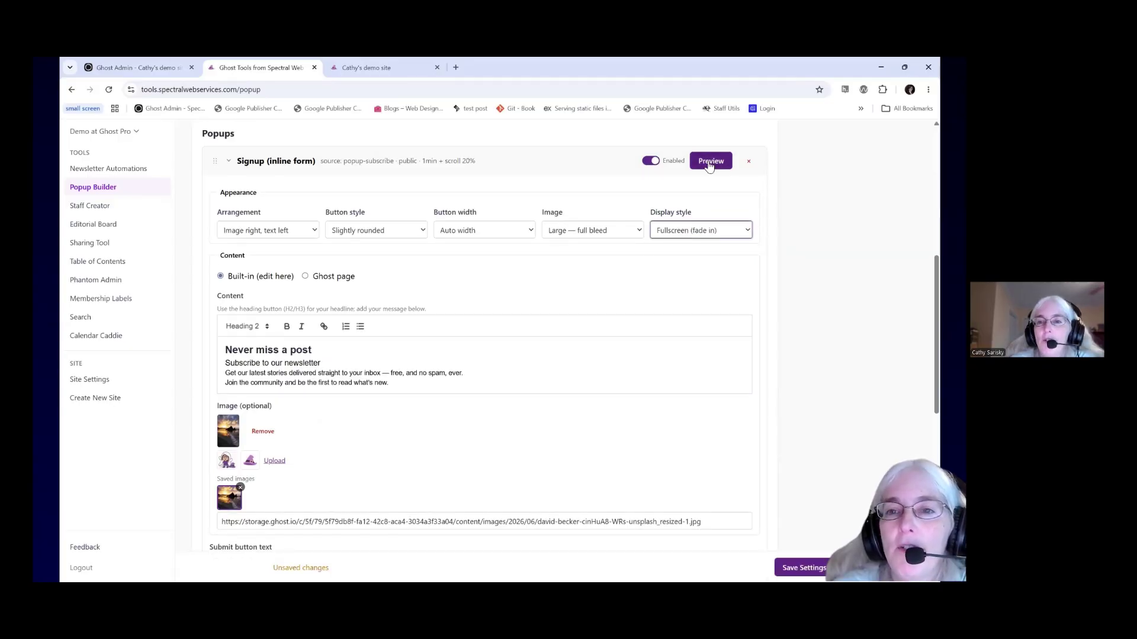
left_click(710, 161)
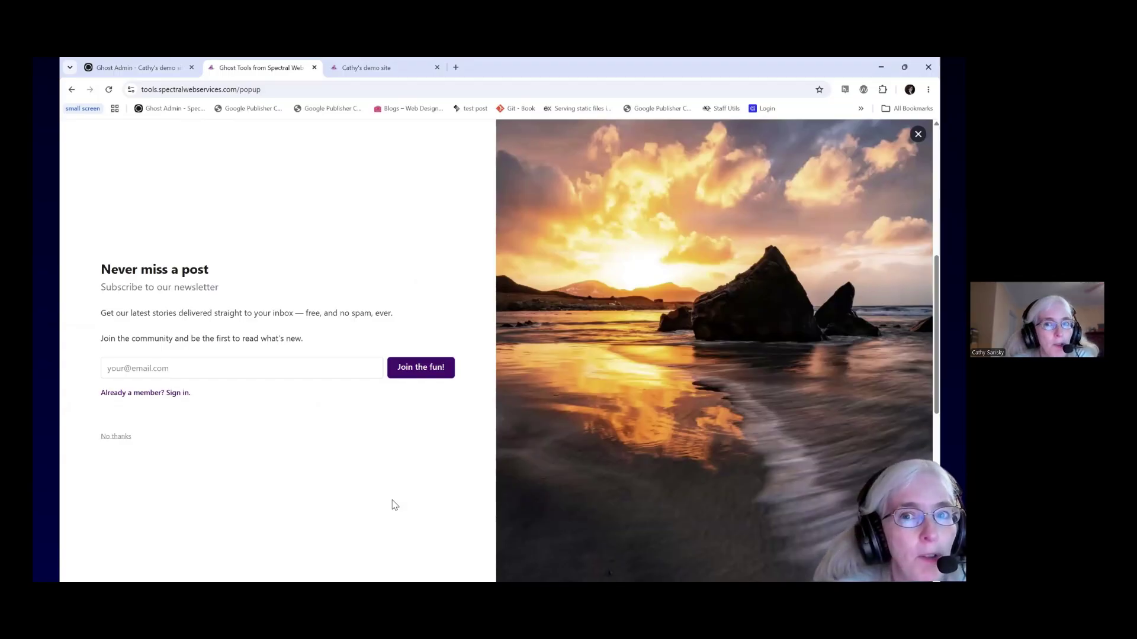
left_click(918, 134)
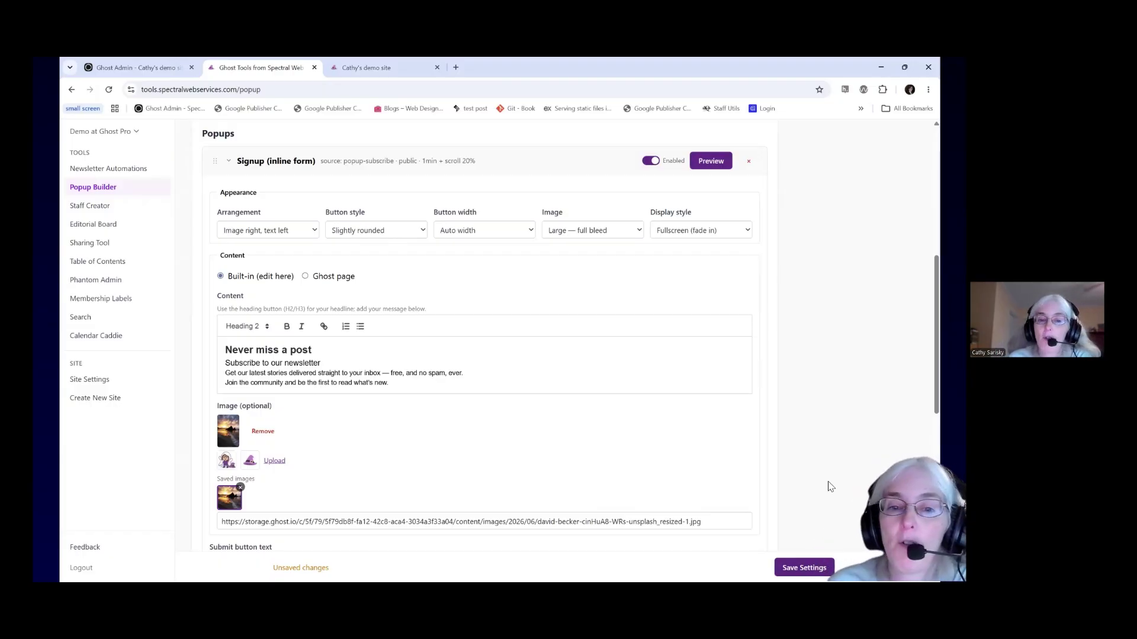
scroll(652, 437, "down", 10)
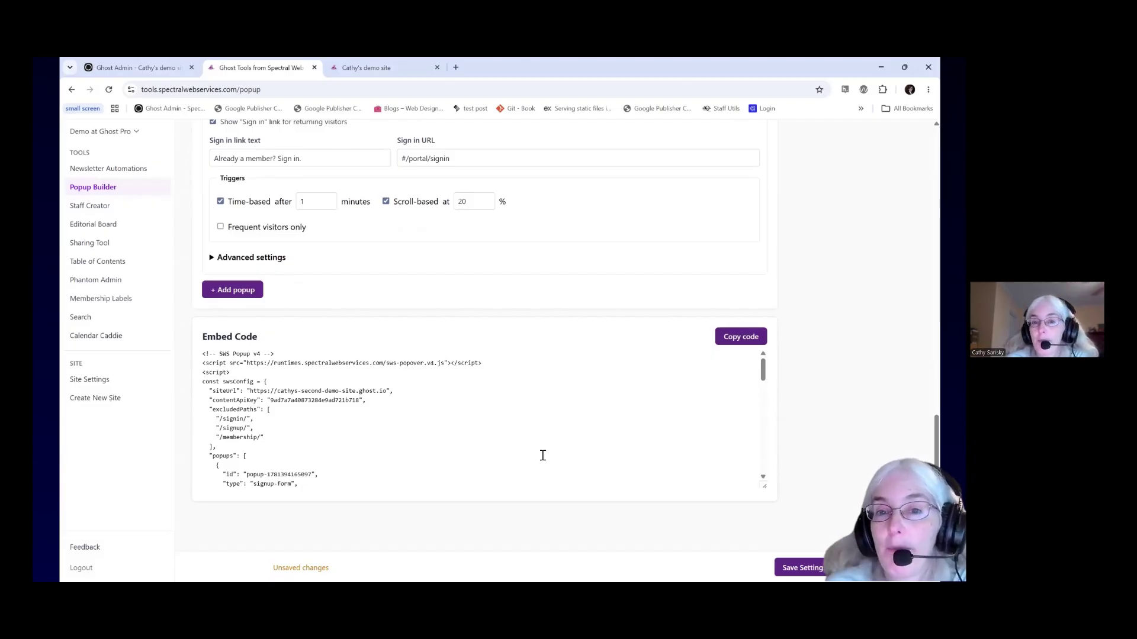
scroll(515, 389, "up", 2)
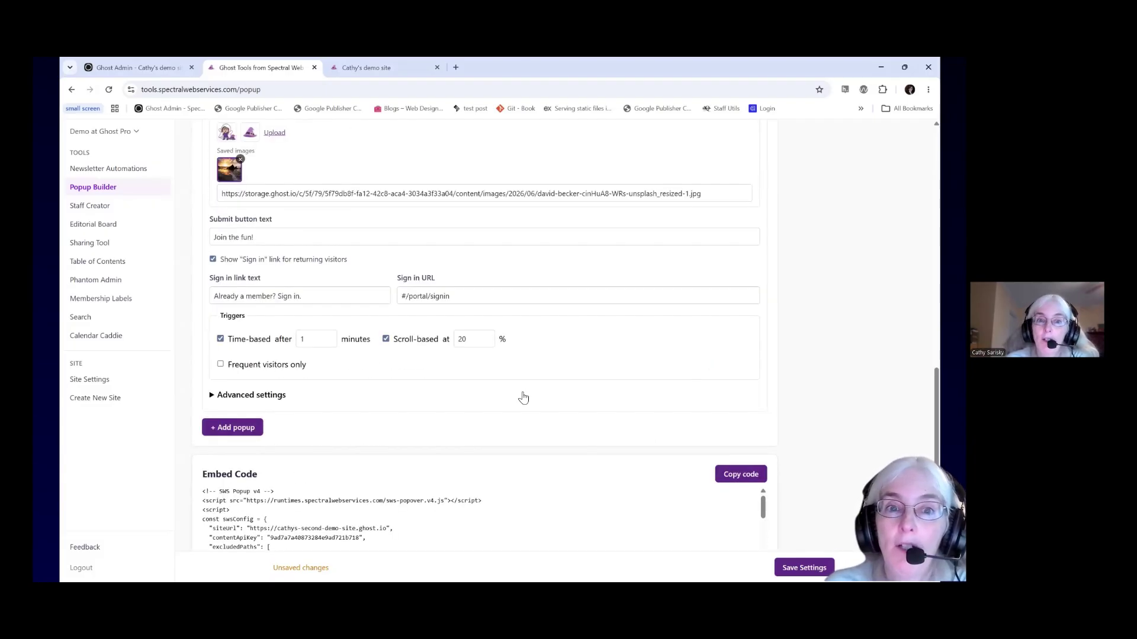